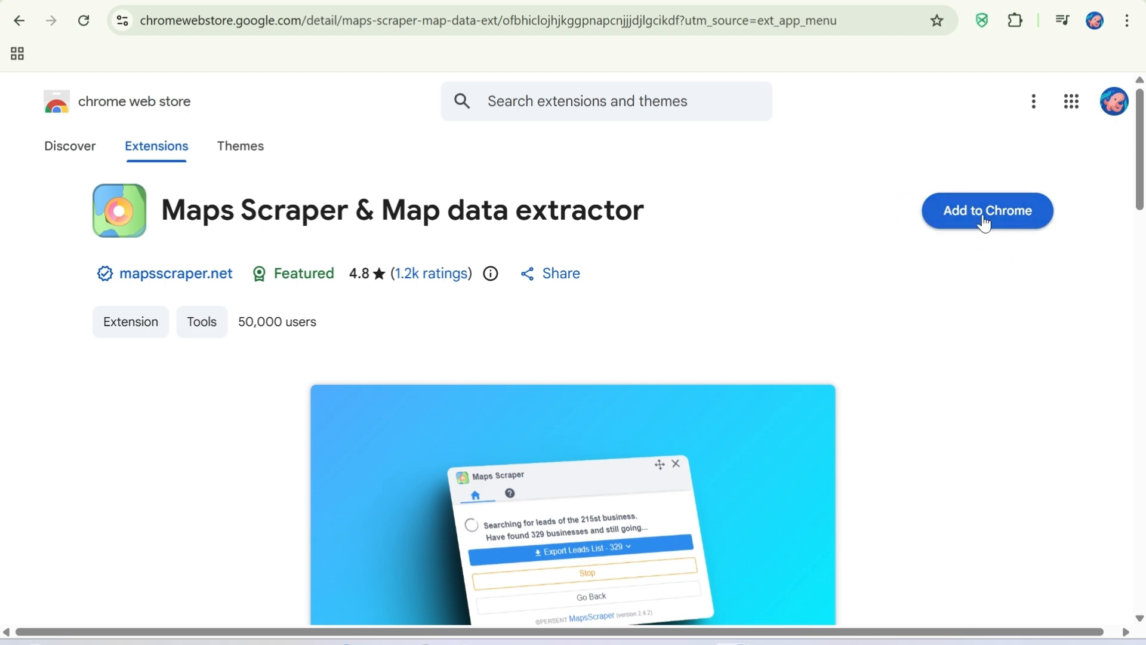
- Add the Maps Scraper & Map data extractor extension to Chrome and pin it to the toolbar
left_click(985, 224)
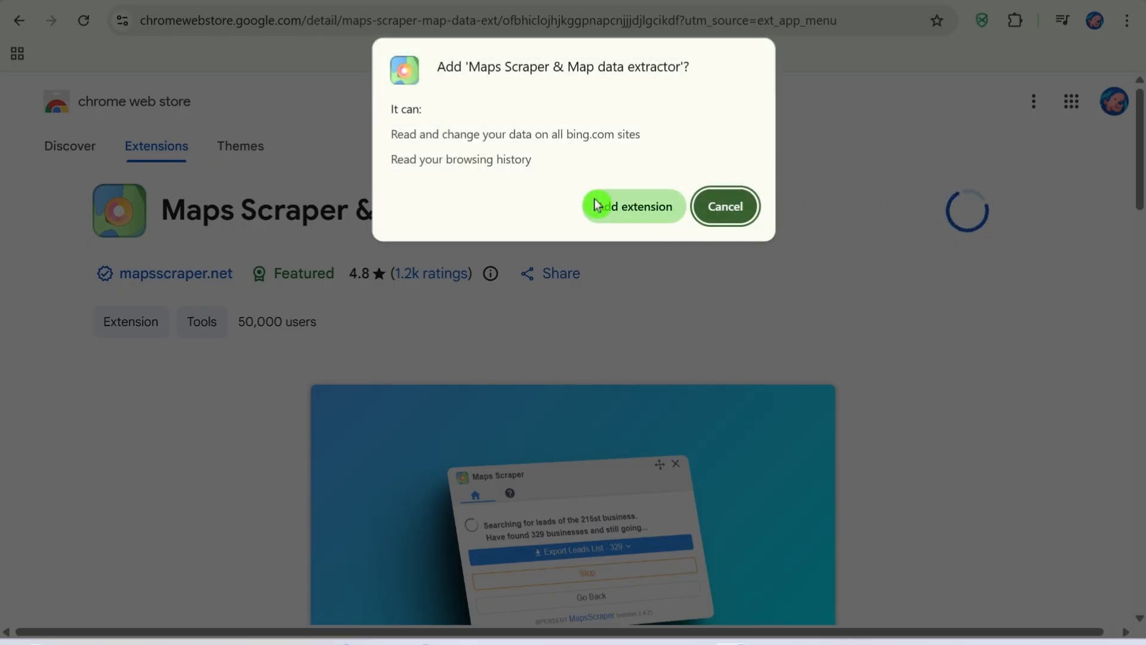
left_click(636, 208)
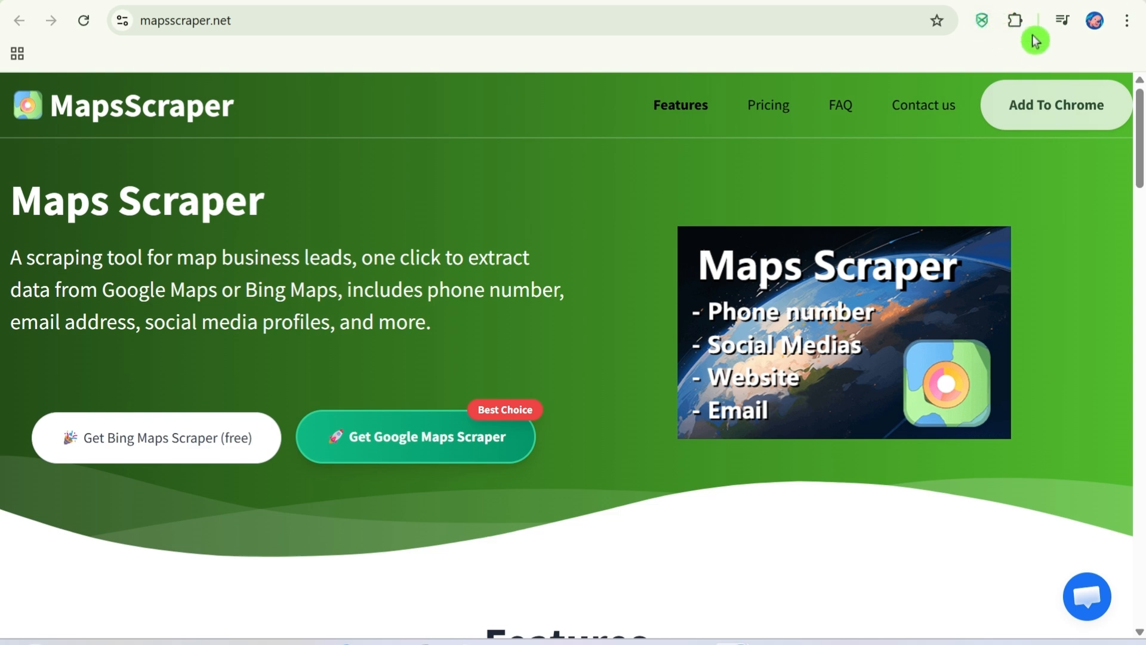
left_click(1016, 22)
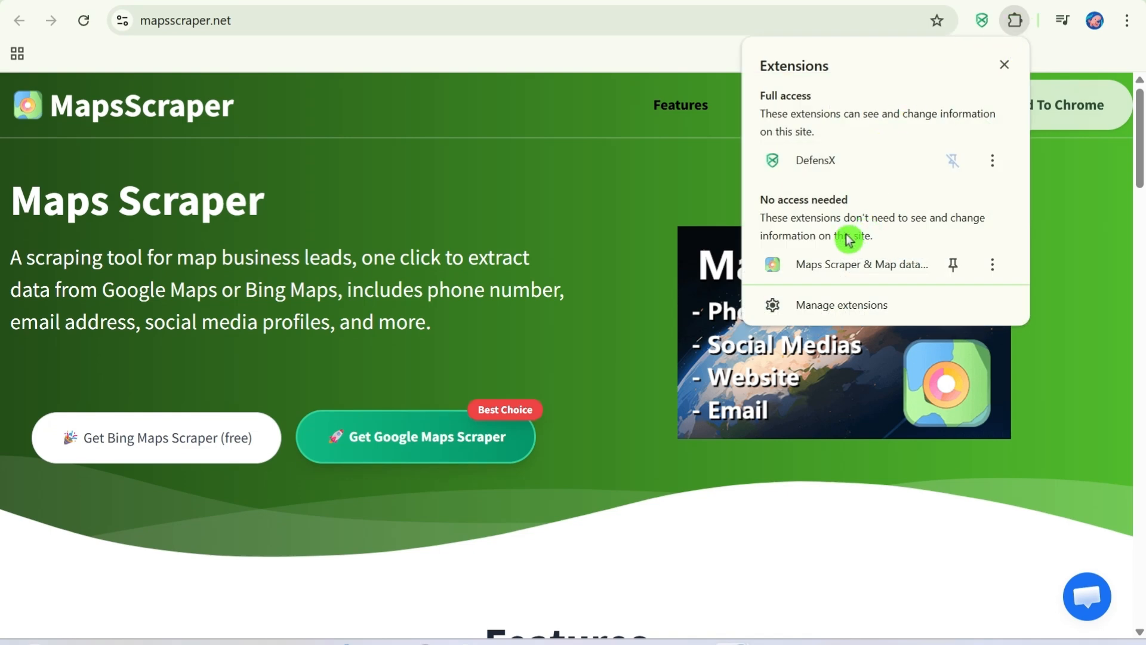
left_click(954, 264)
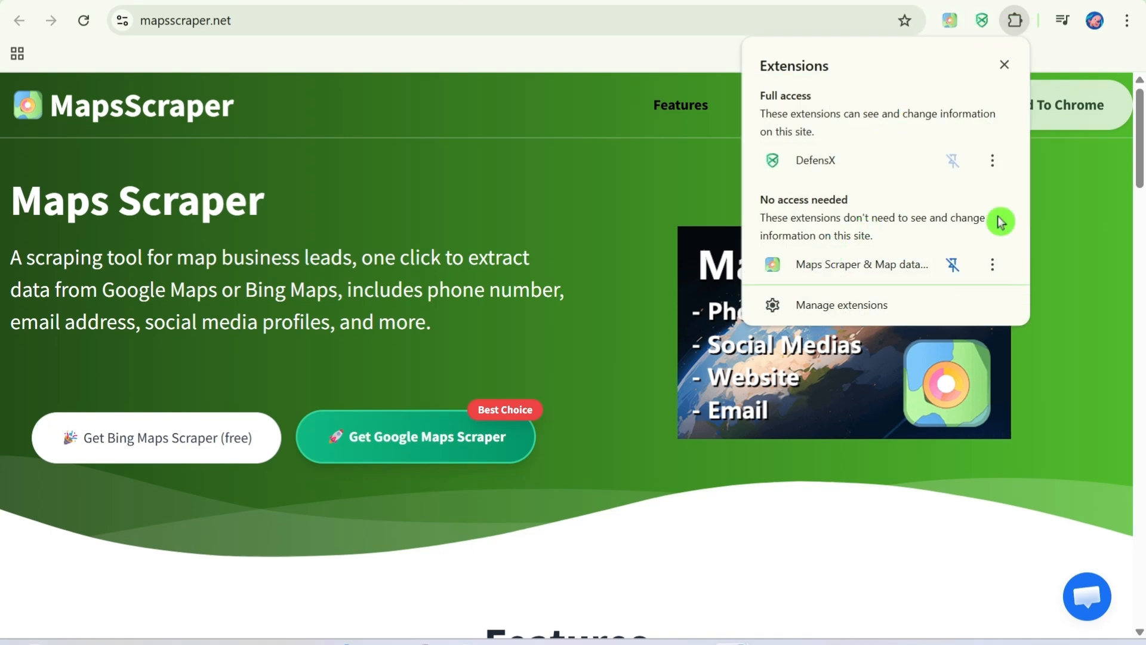
left_click(1056, 56)
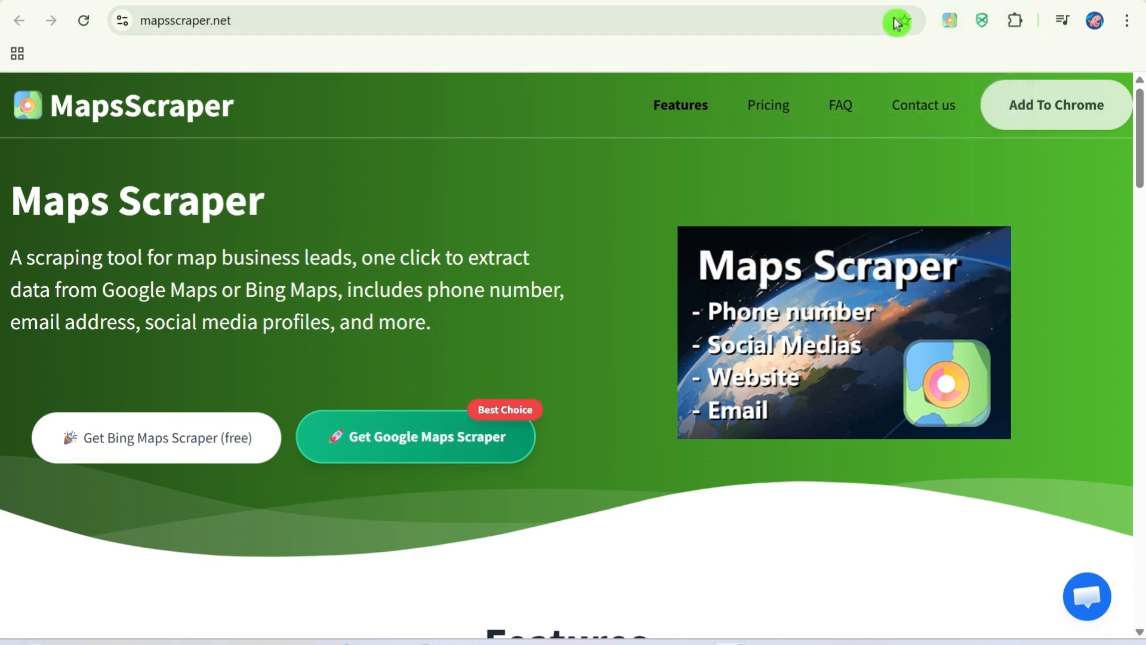
- Open Maps Scraper on Bing Maps and search for "hairdresser in reading united kingdom"
left_click(949, 21)
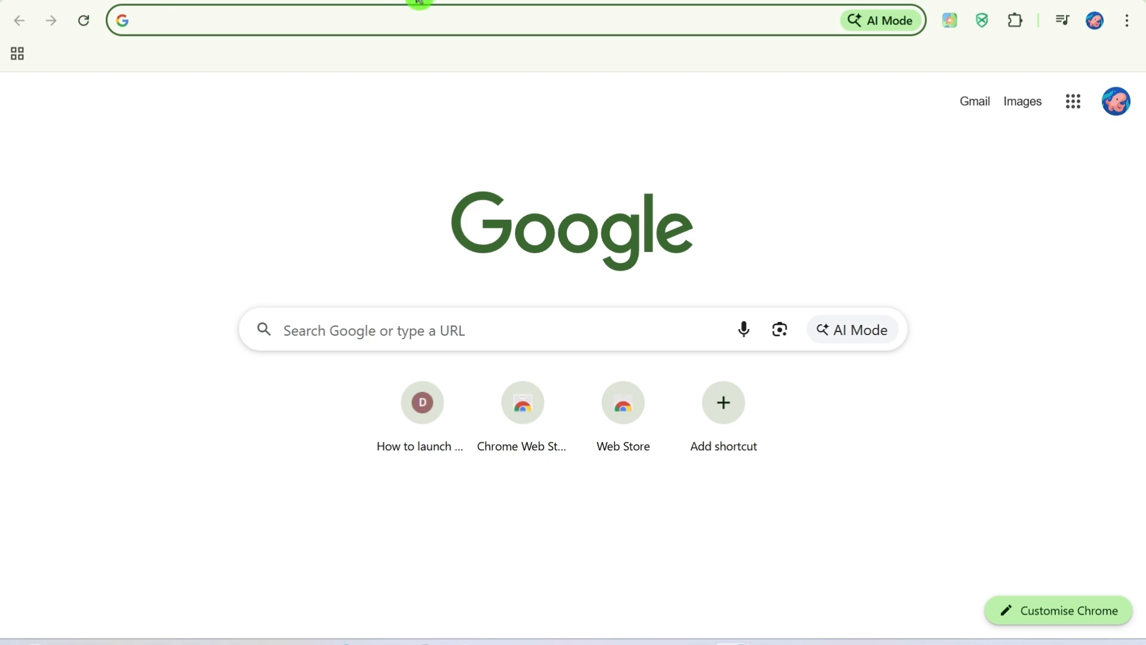
left_click(955, 20)
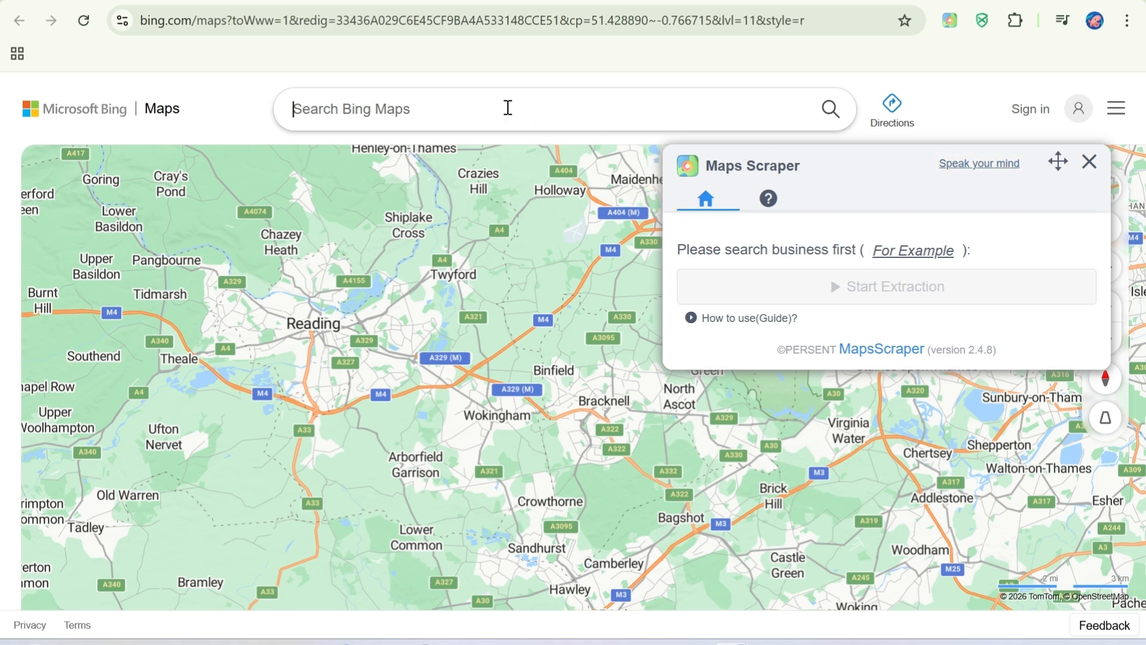
type("hirdr")
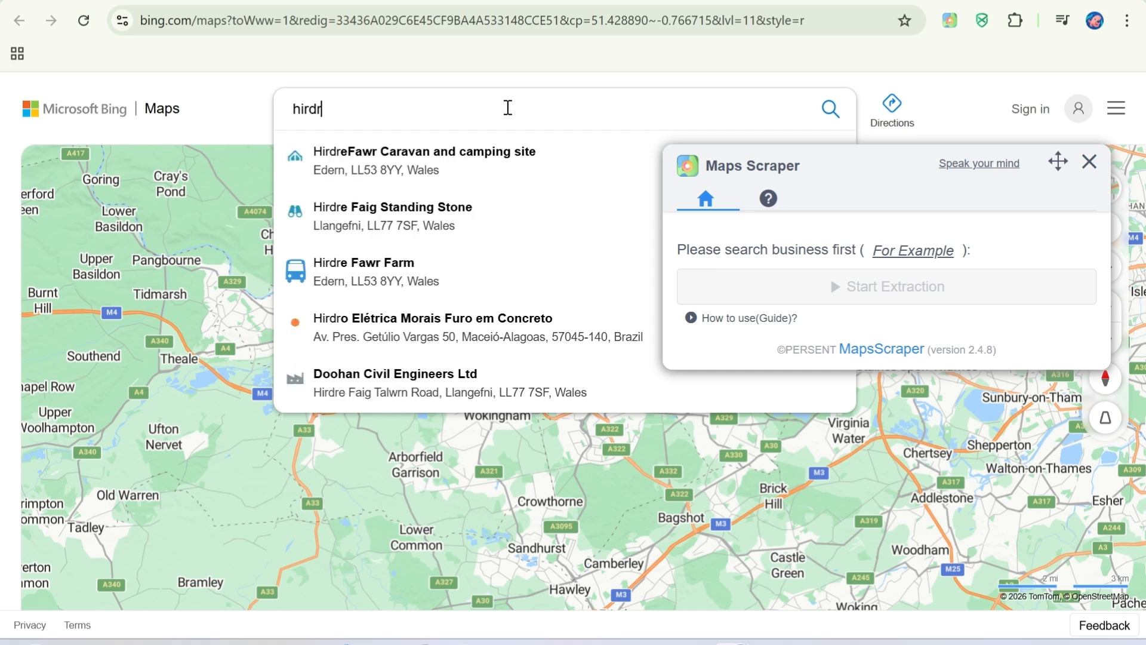
key("BackSpace")
key("BackSpace")
key("BackSpace")
key("BackSpace")
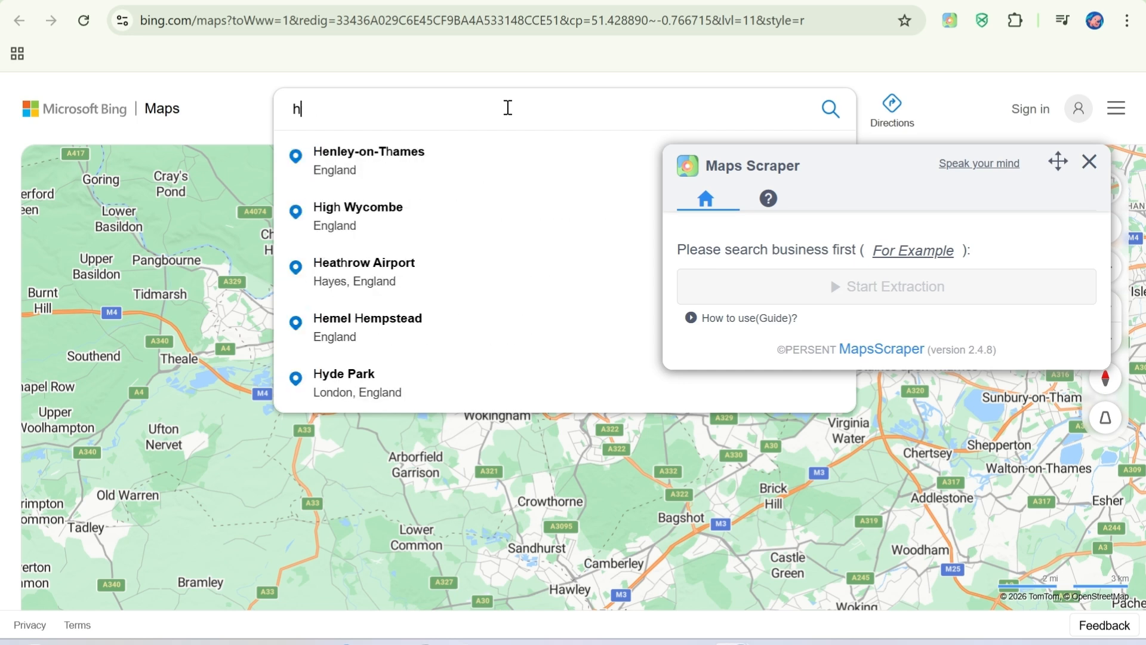
type("airdress")
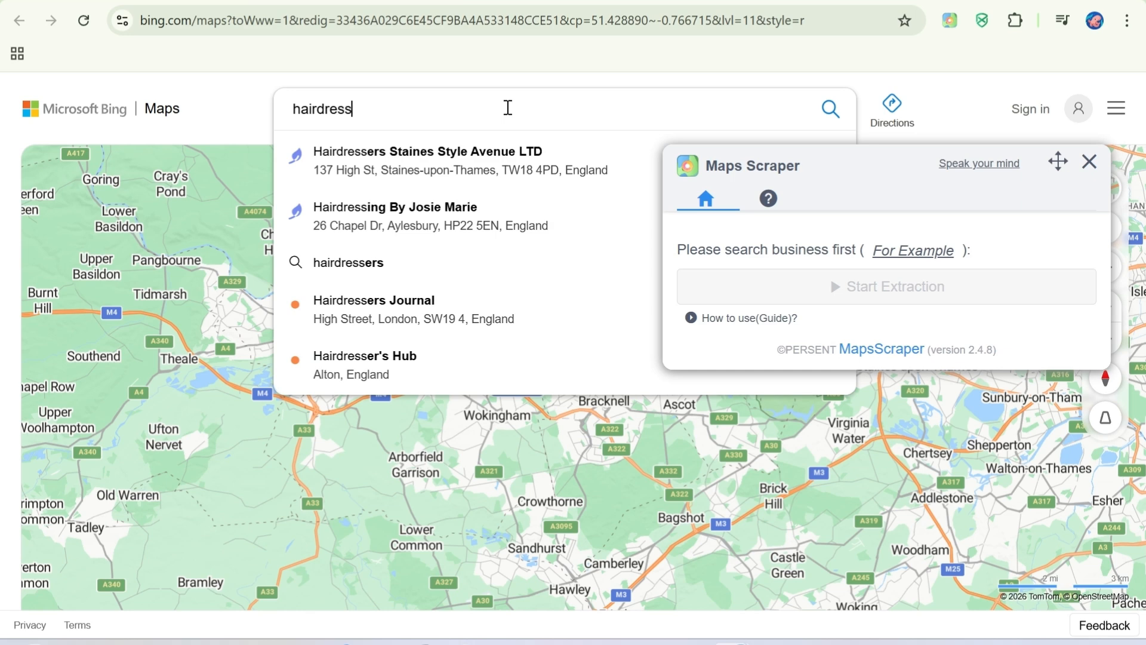
type("er in reading united kingdom")
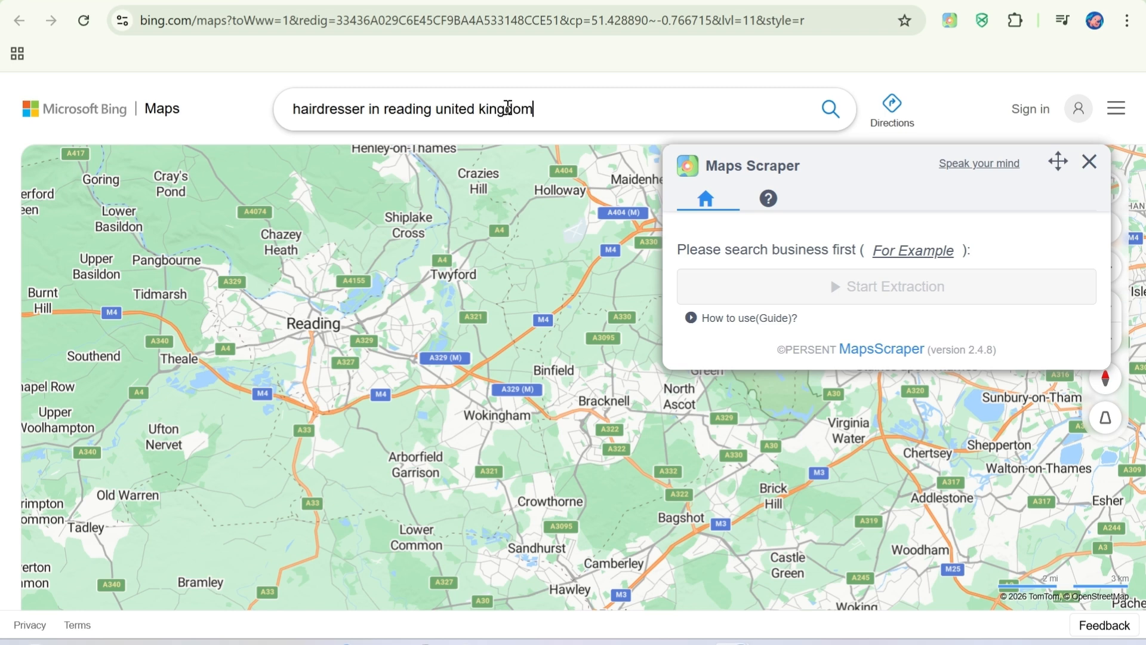
key("Return")
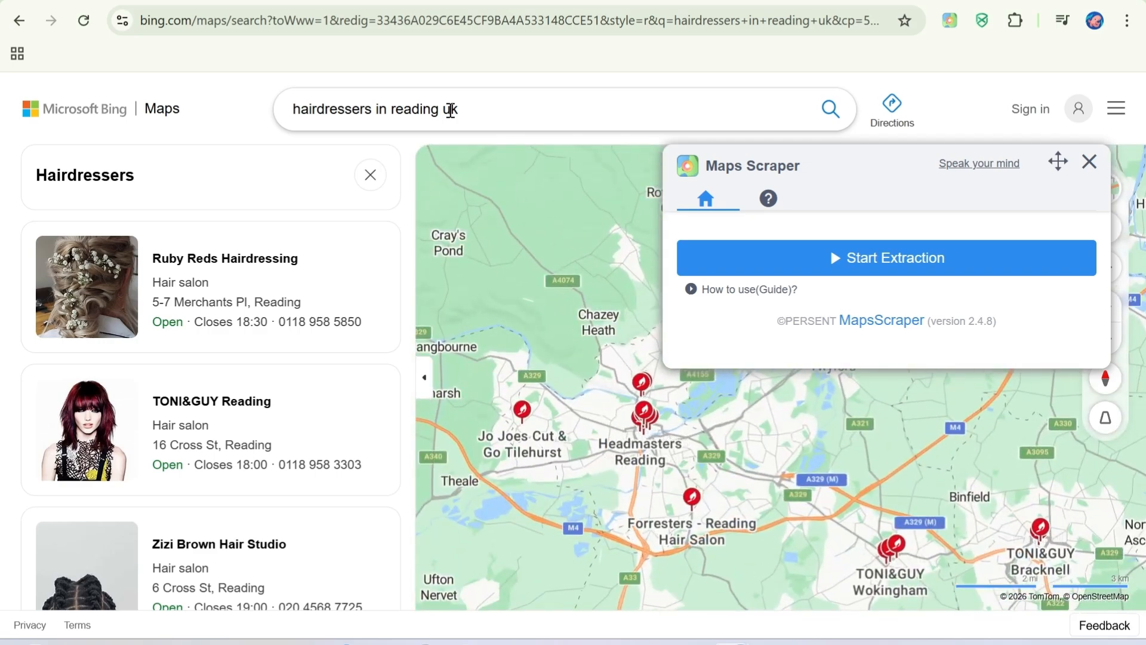
- Start the lead extraction and move the map to neighbouring areas to collect more businesses
left_click(874, 266)
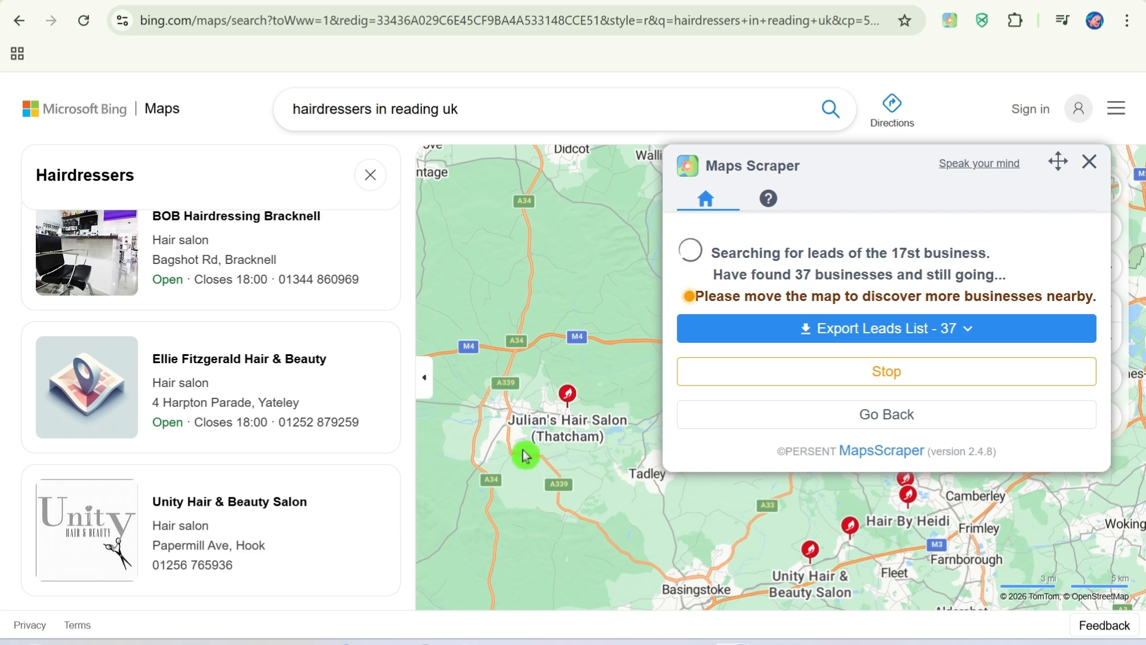
left_click_drag(611, 489, 274, 350)
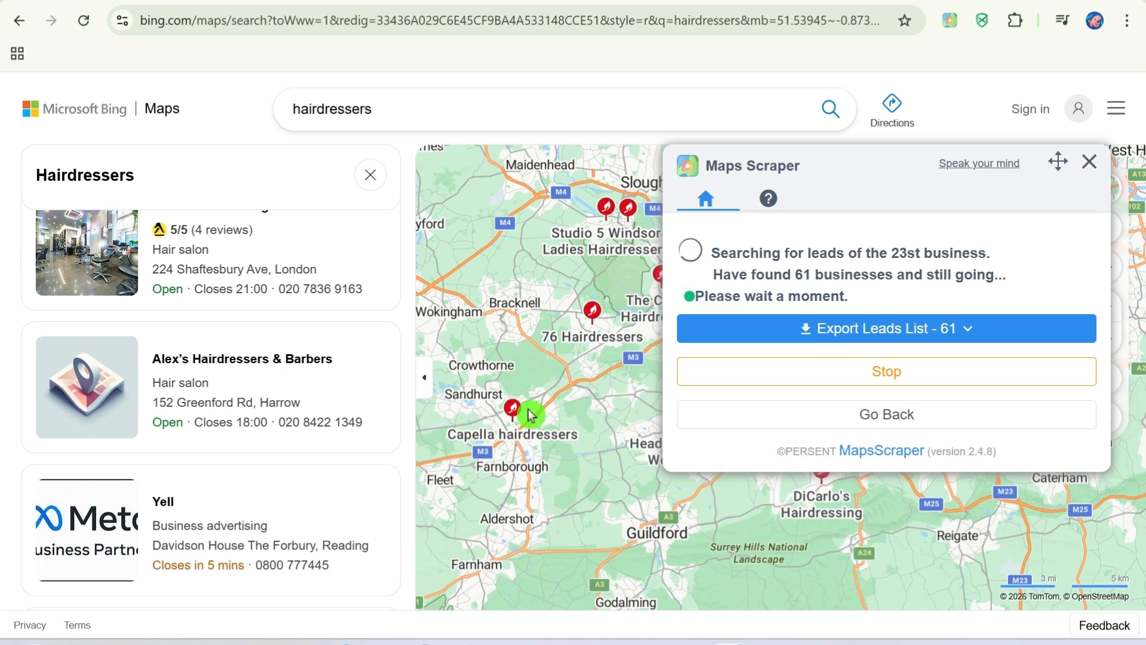
left_click_drag(485, 255, 893, 530)
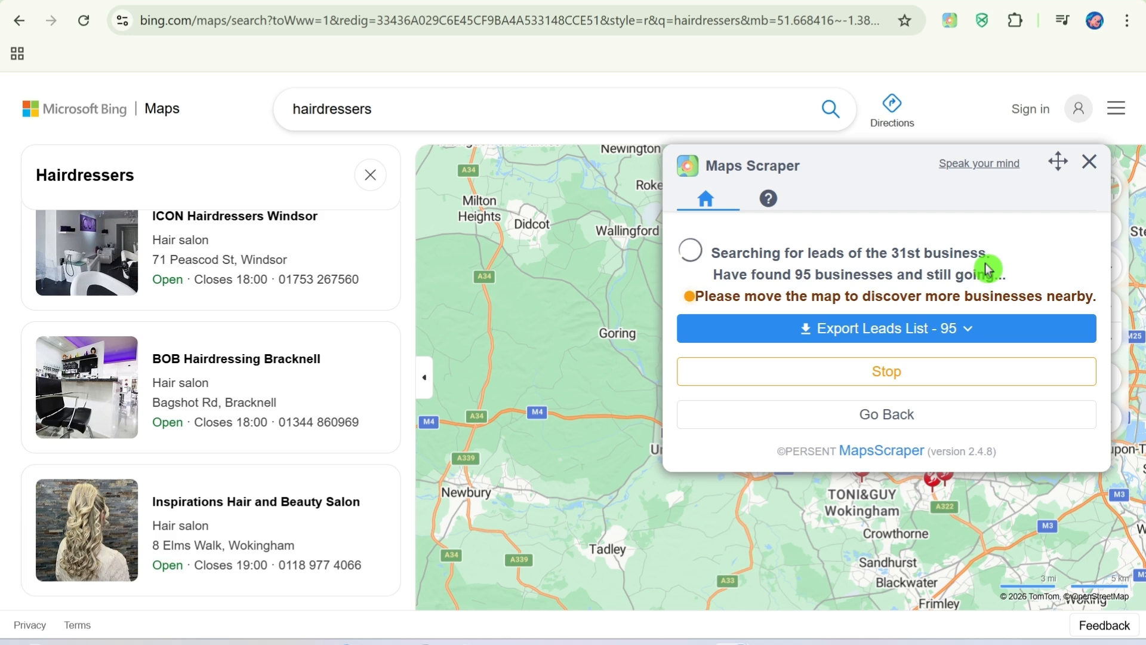
- Download the leads list as an xlsx file and open it in Excel for editing
left_click(915, 336)
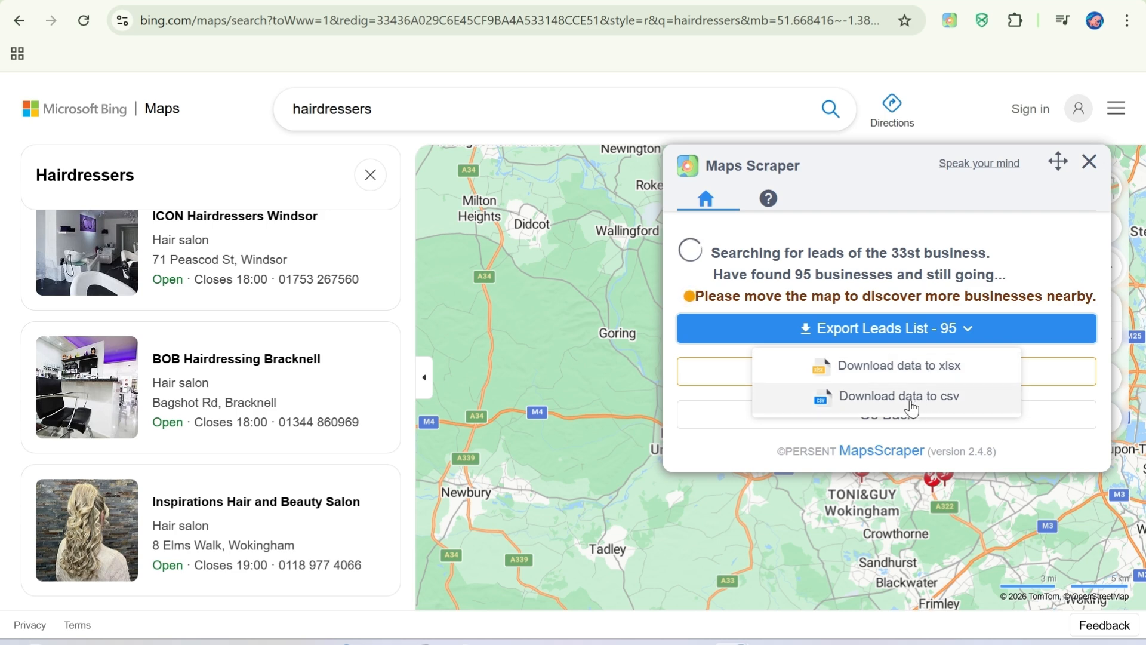
left_click(920, 370)
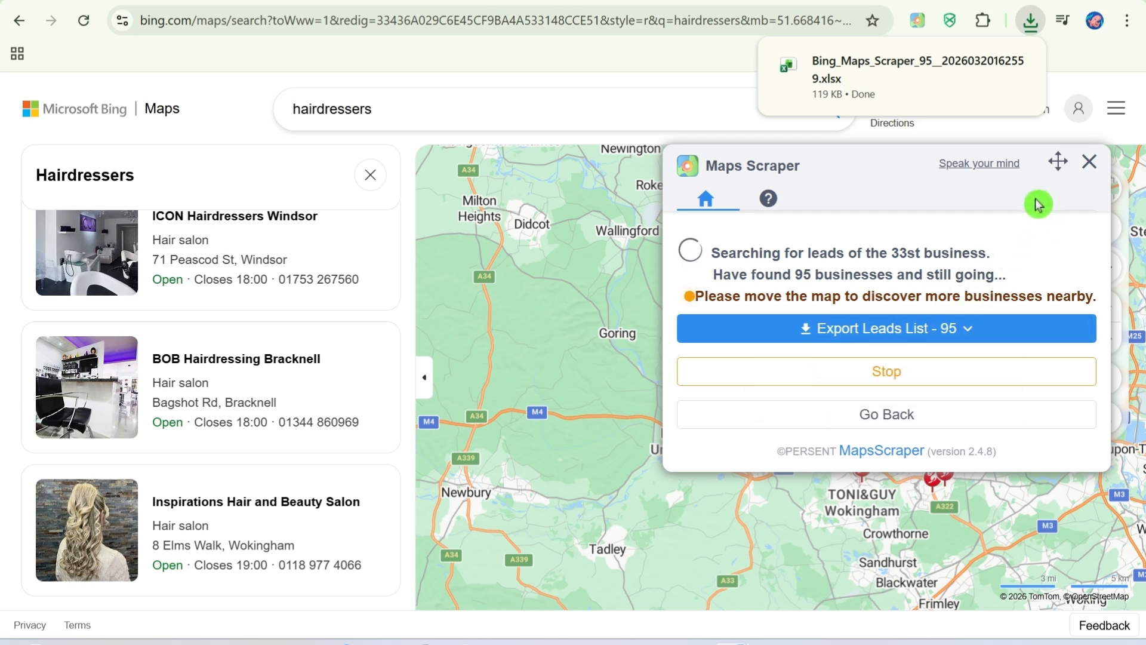
left_click(900, 47)
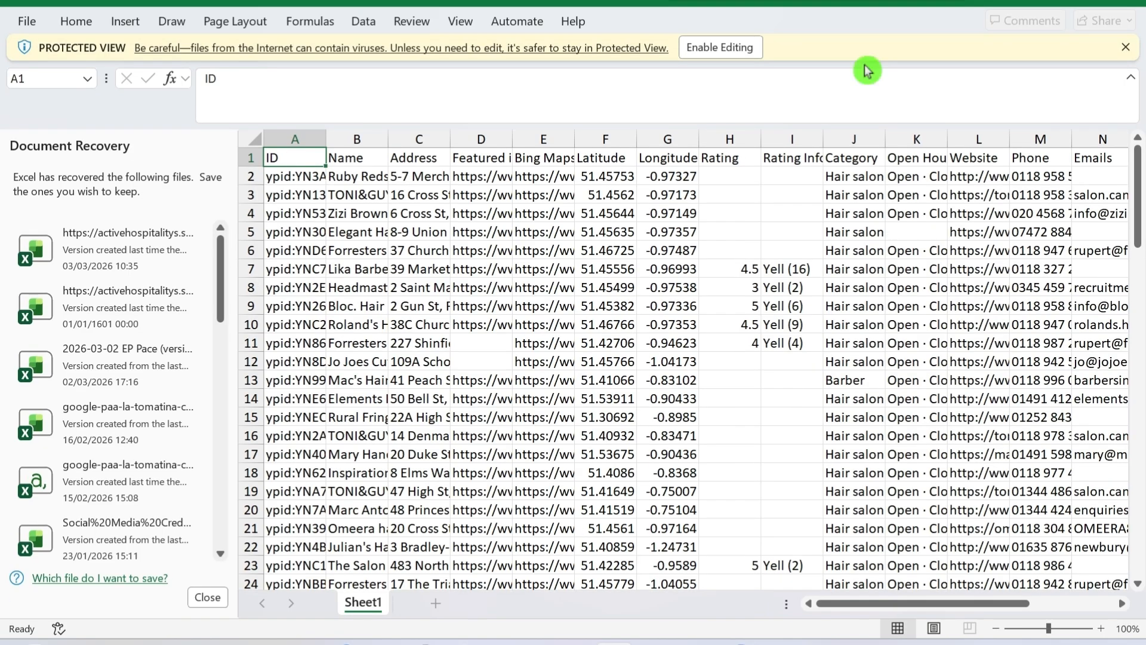
left_click(740, 50)
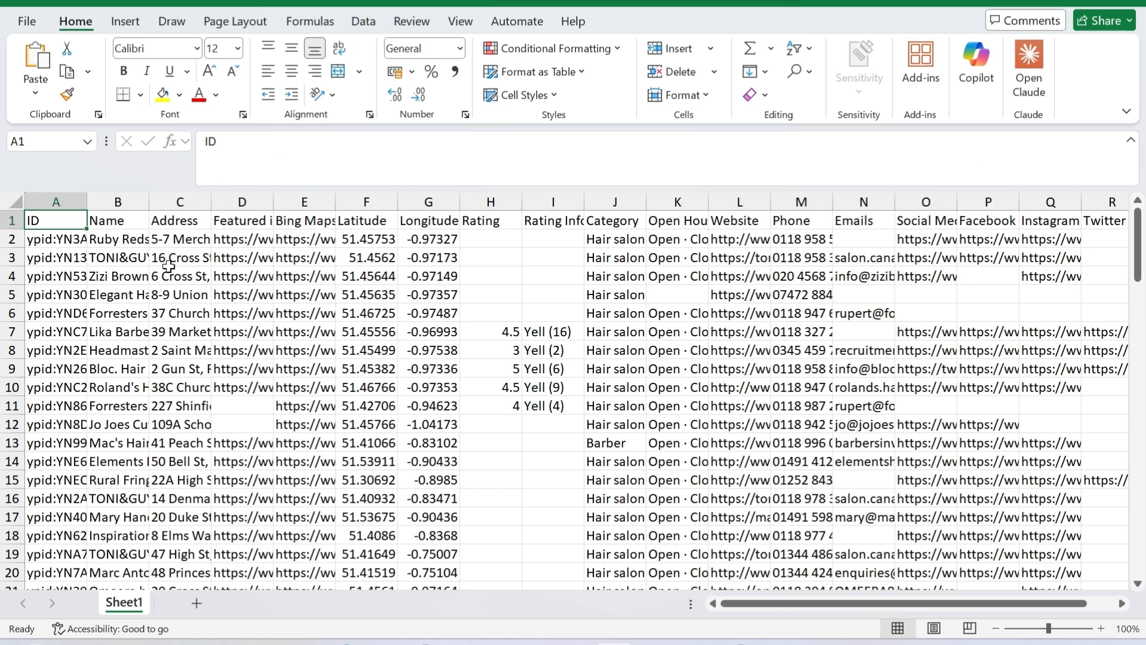
- Delete the ID column and widen the Name and Address columns to fit their contents
double_click(87, 202)
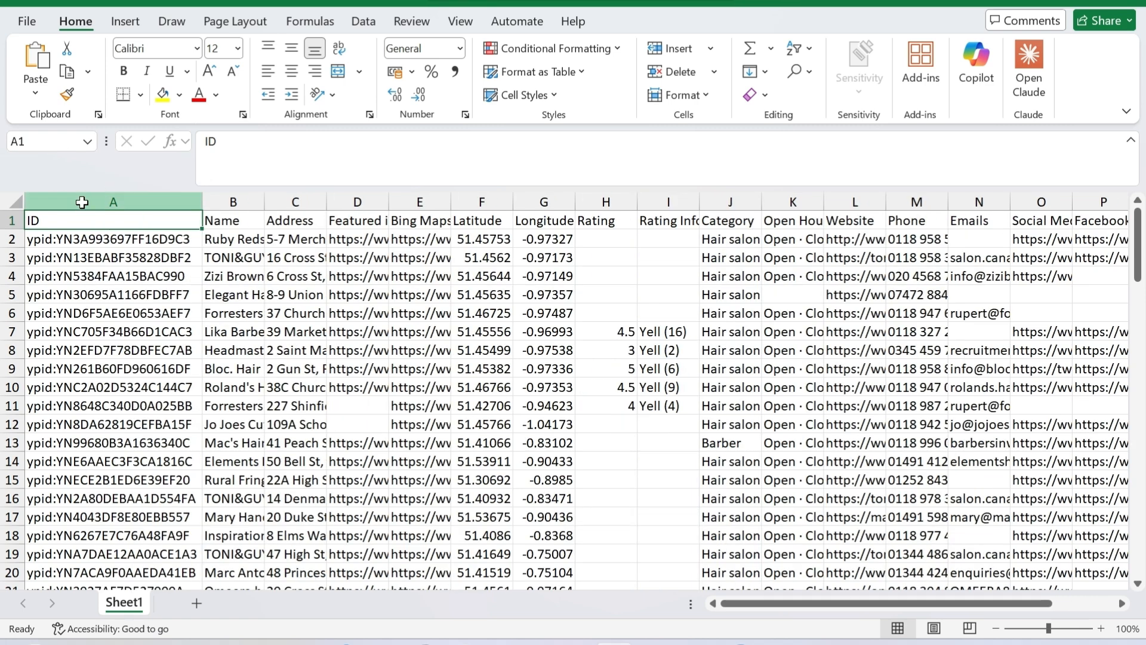
right_click(82, 203)
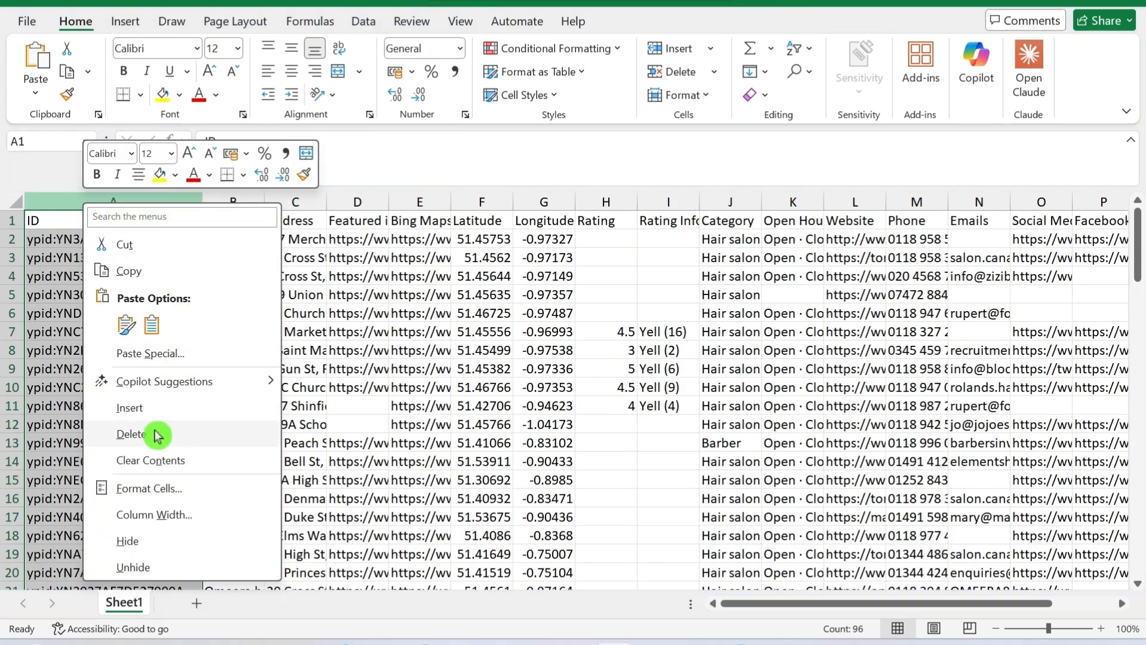
left_click(158, 435)
left_click_drag(86, 201, 486, 202)
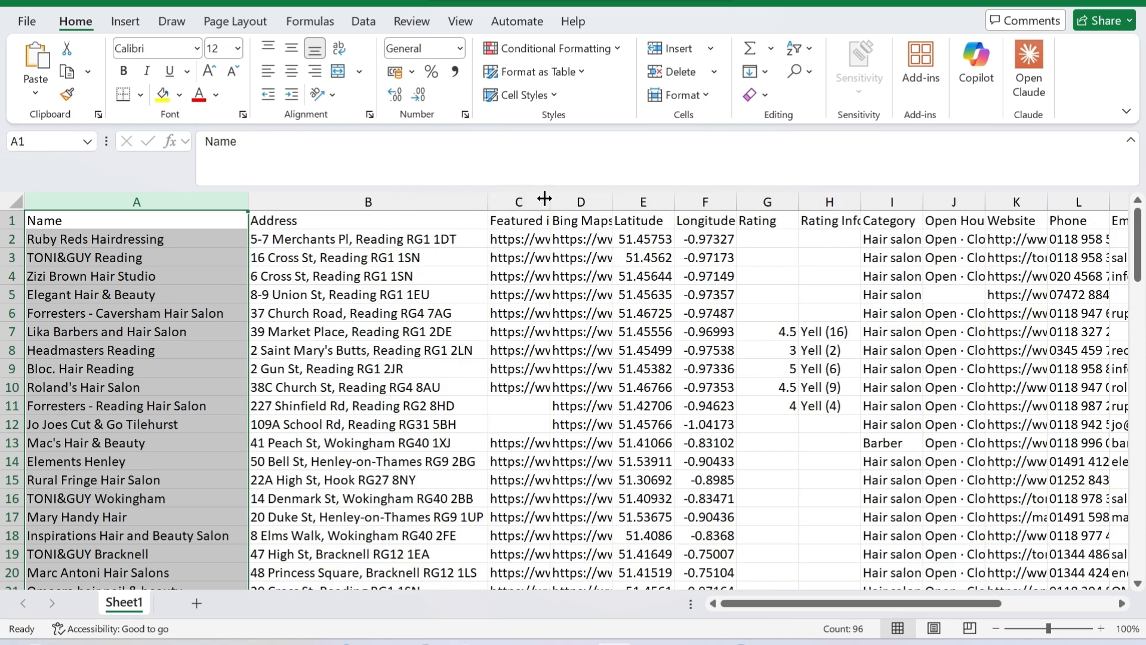
- Delete the Featured image and Bing Maps URL columns from the leads sheet
double_click(550, 202)
left_click(553, 196)
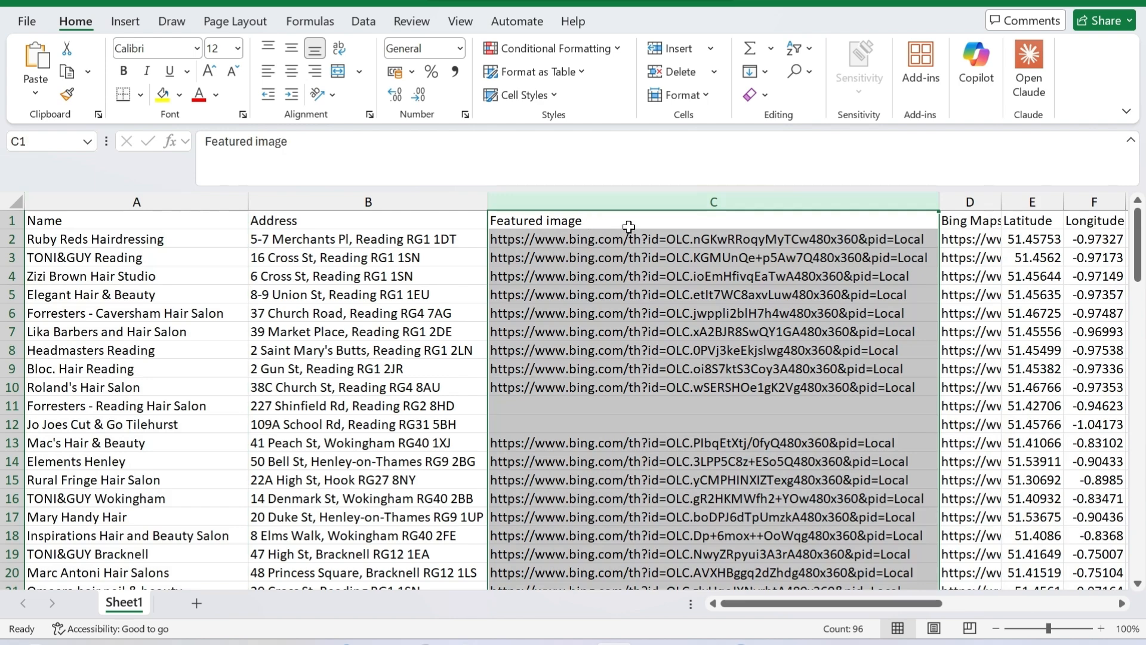
right_click(626, 201)
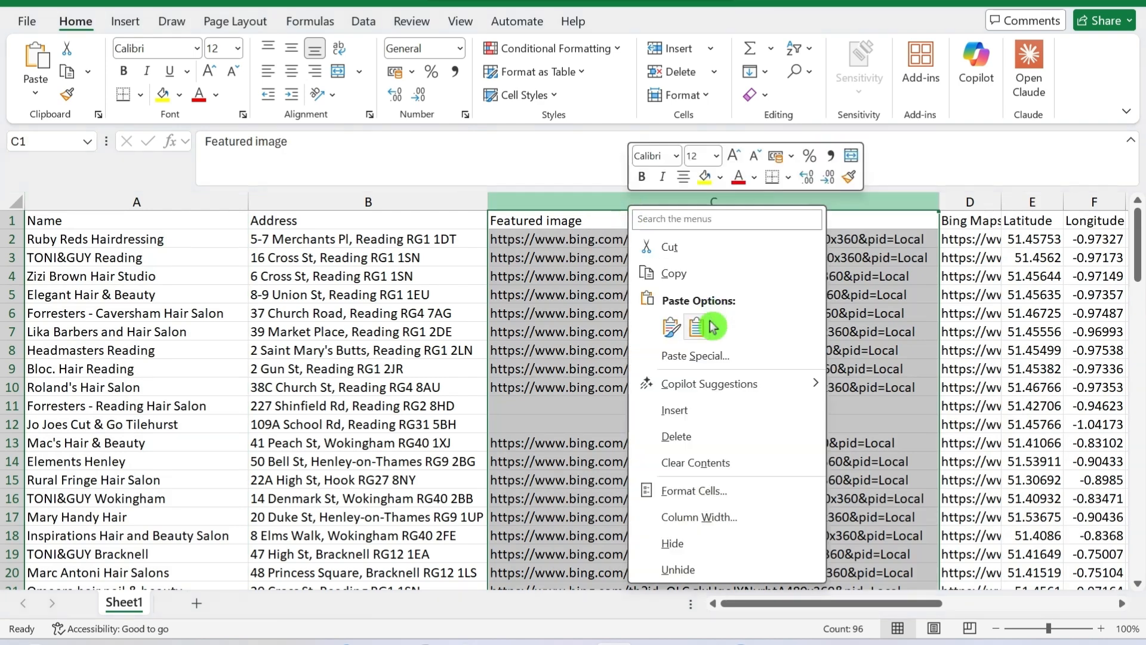
left_click(674, 436)
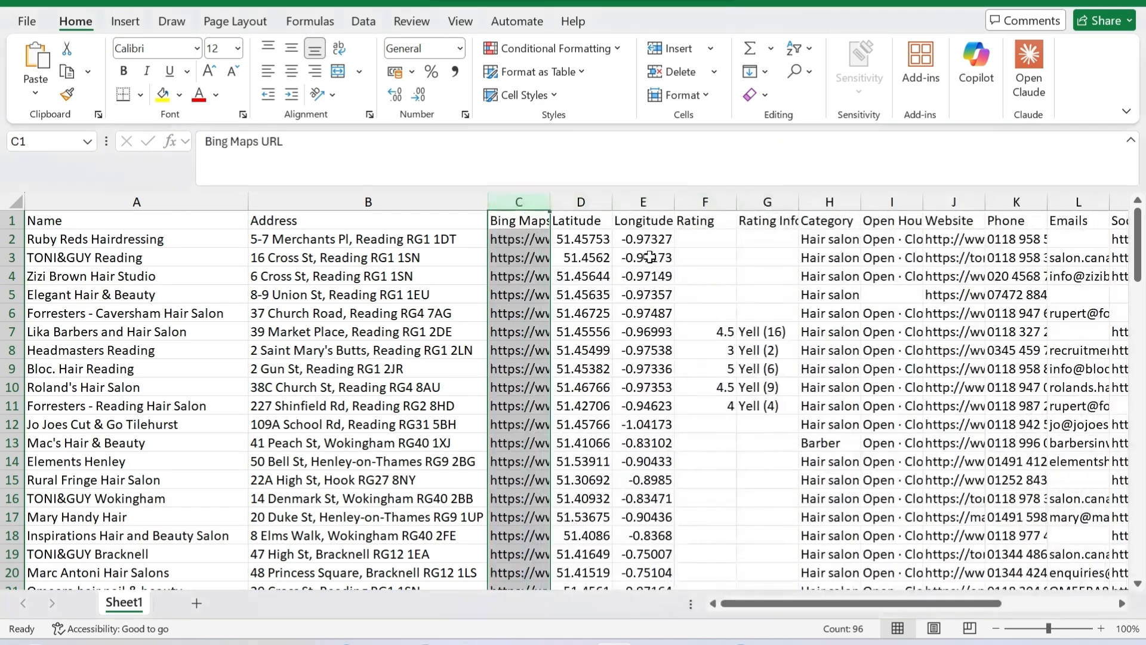
right_click(529, 198)
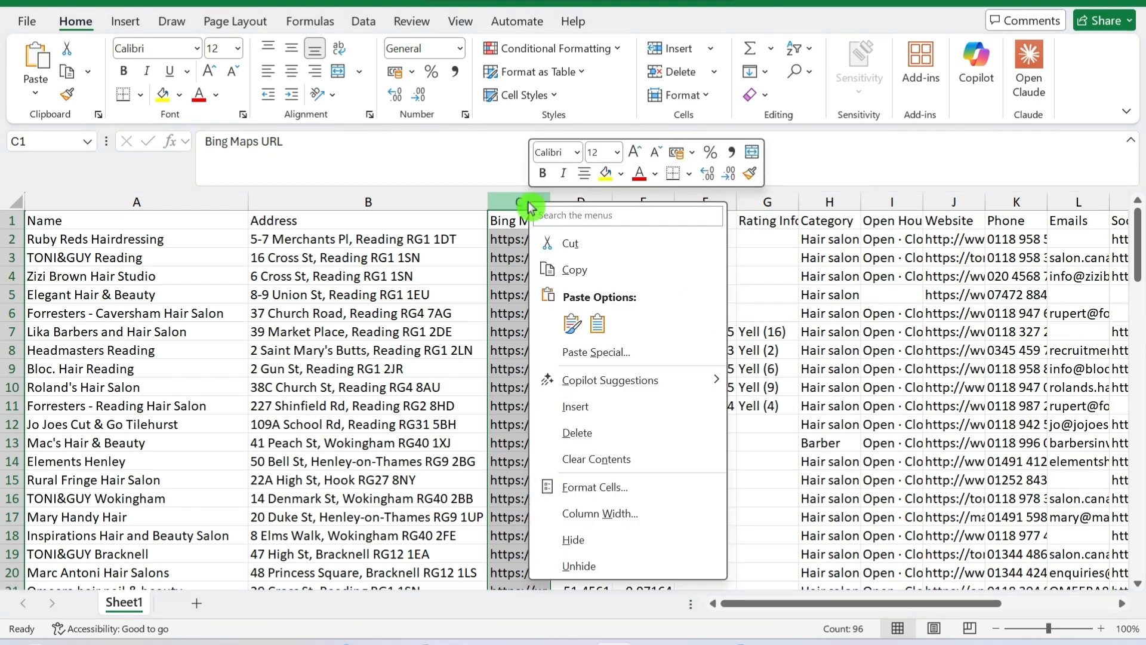
left_click(614, 434)
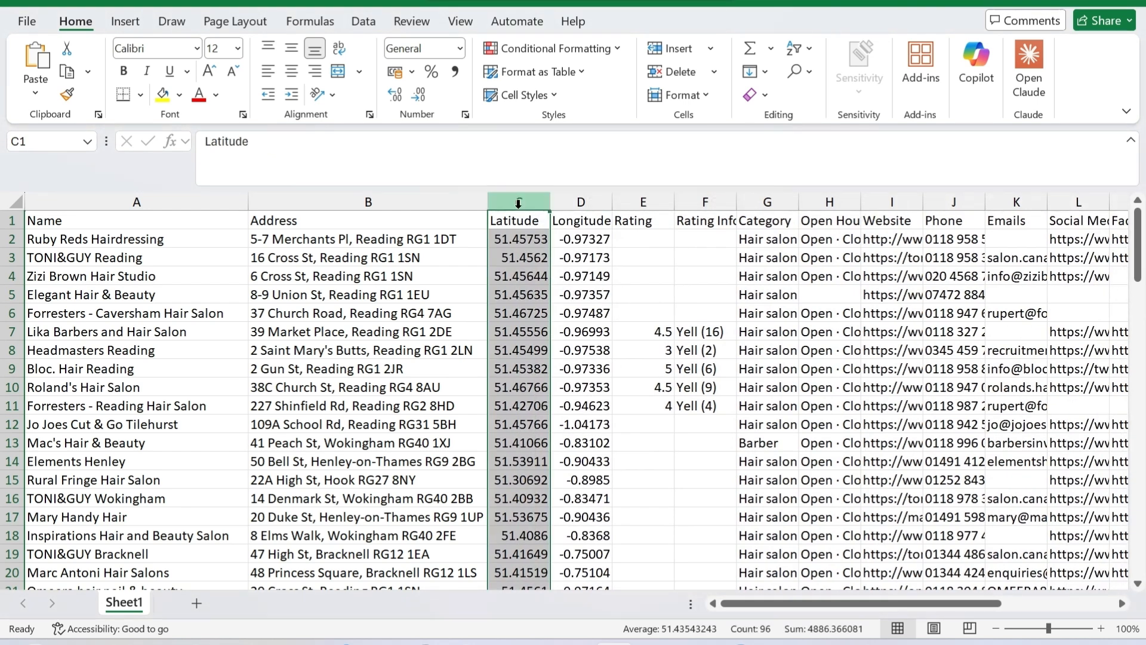
- Delete the Latitude, Longitude, Rating and Rating Info columns together
left_click_drag(561, 211, 679, 206)
right_click(679, 205)
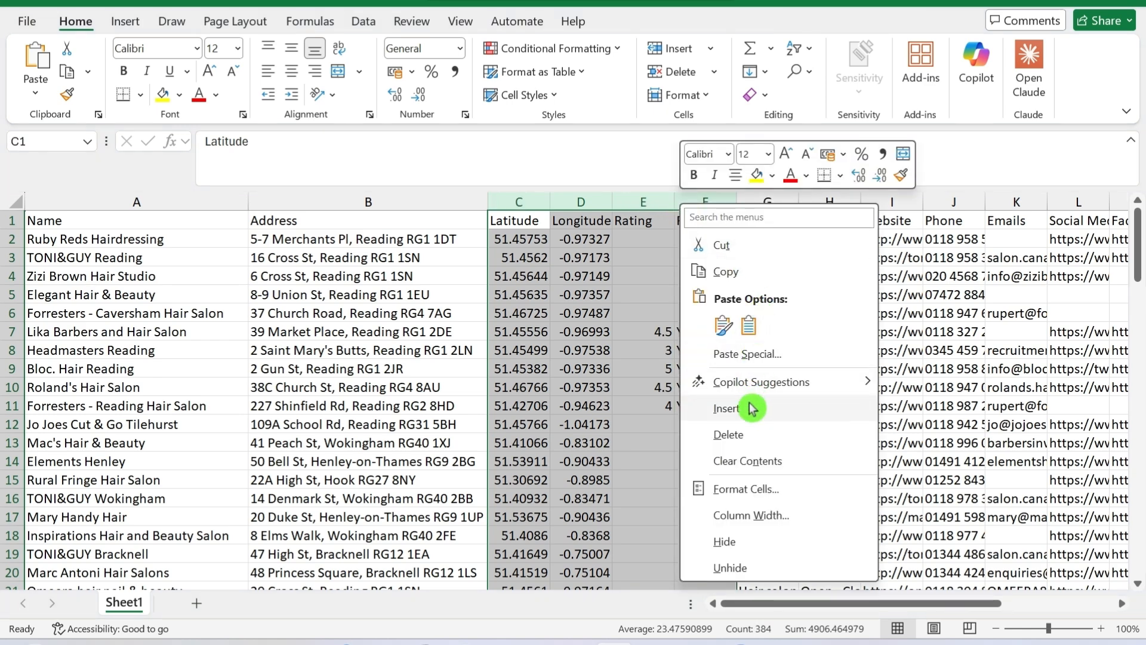
left_click(728, 434)
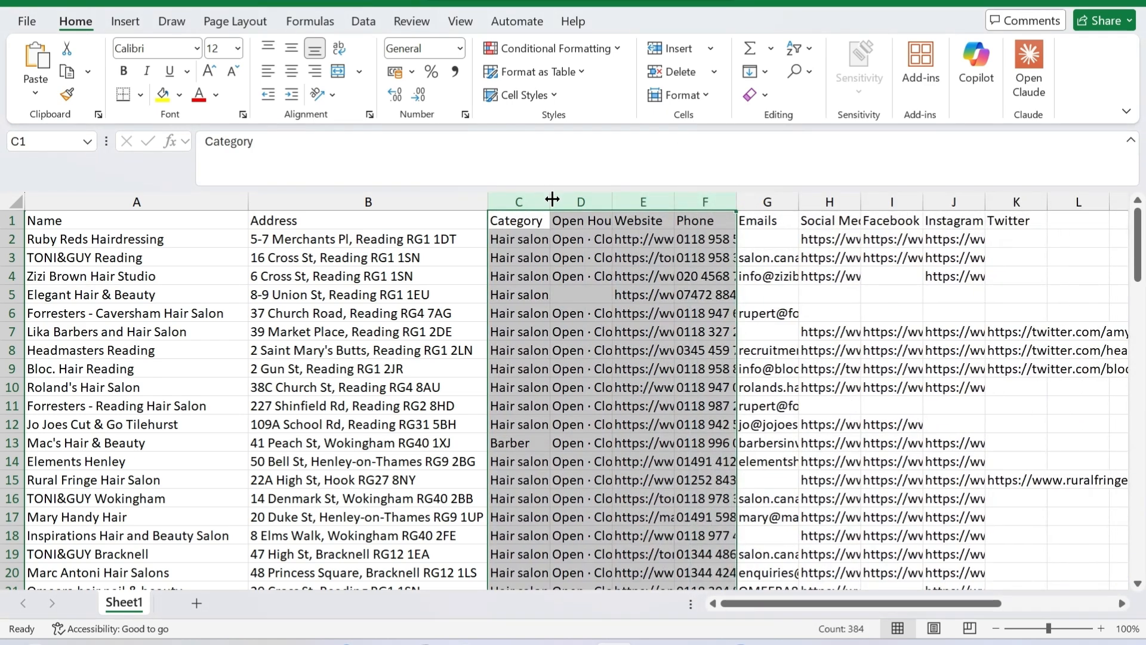
- Auto-fit the widths of the Category, Open Hours, Website, Phone and Emails columns to their contents
double_click(552, 198)
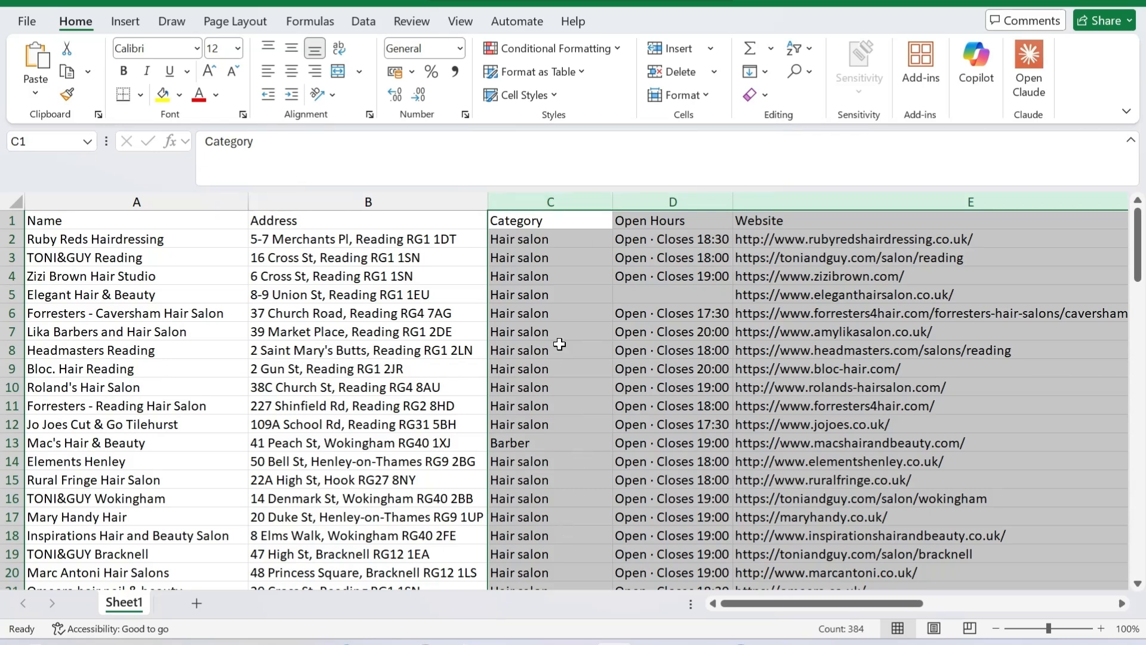
left_click(678, 202)
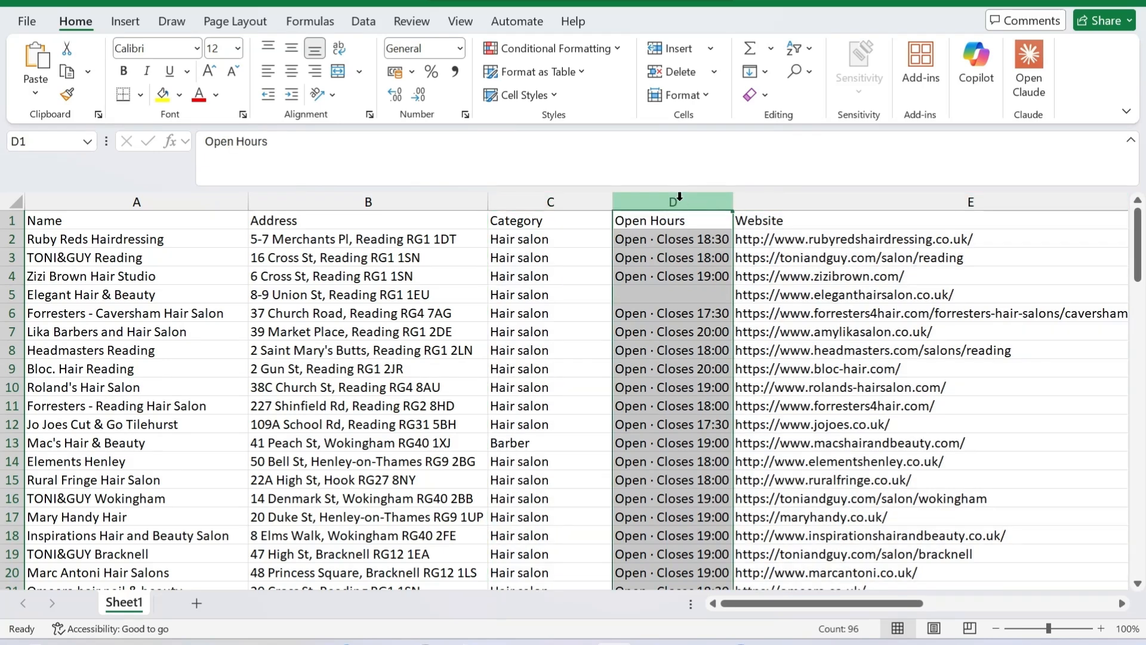
left_click(804, 203)
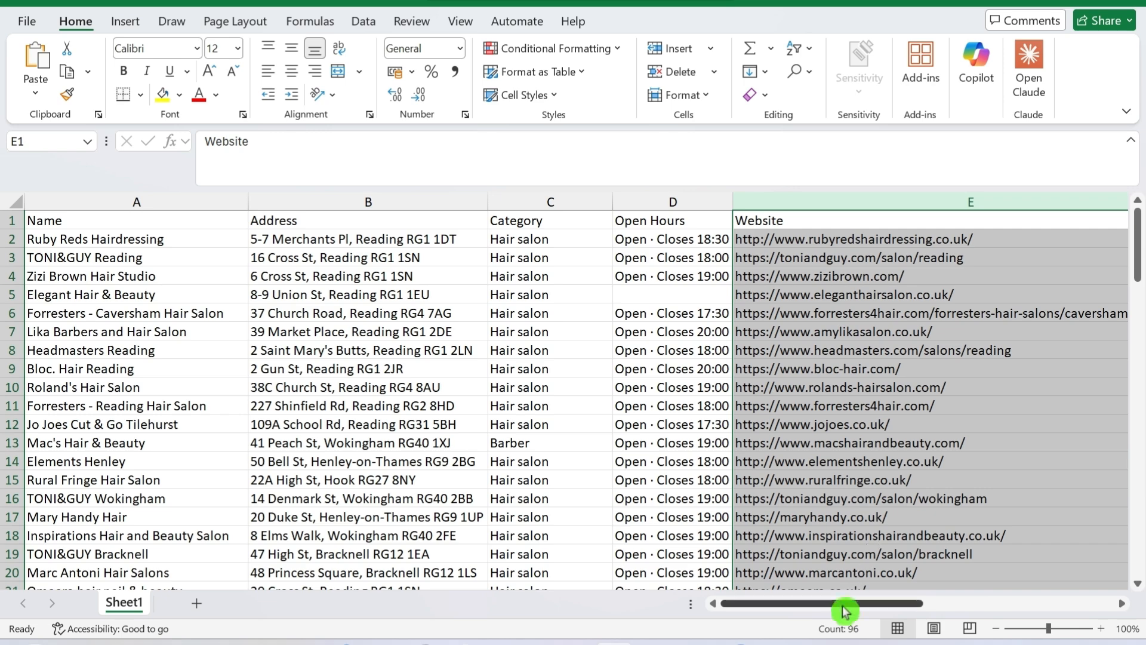
left_click_drag(836, 615, 995, 621)
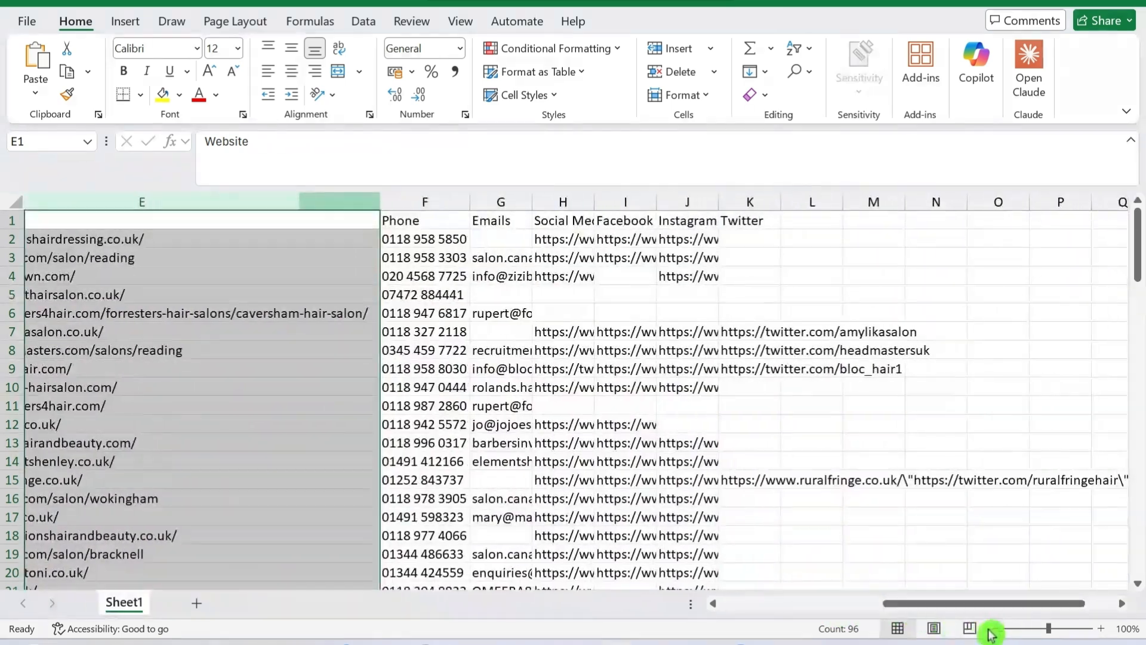
double_click(532, 196)
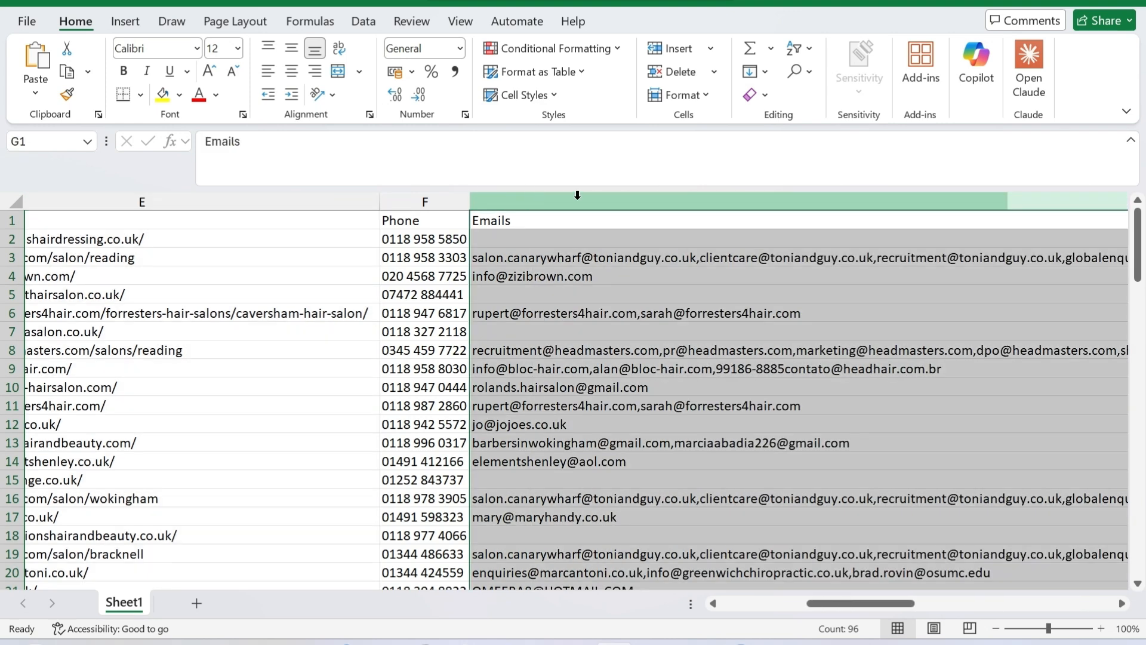
key("Down")
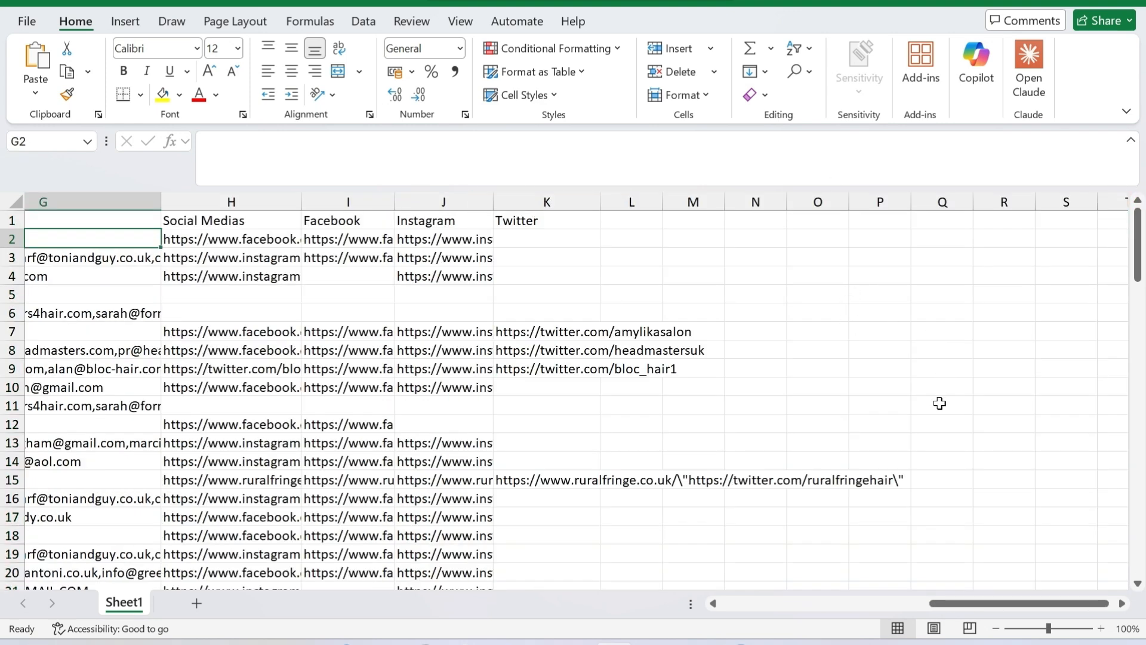
- Make the header cells from Name to Twitter (A1:K1) bold and set their font size to 14
left_click(712, 604)
left_click_drag(867, 617, 991, 606)
mouse_move(829, 216)
left_mouse_down()
mouse_move(20, 215)
mouse_move(46, 218)
left_mouse_up()
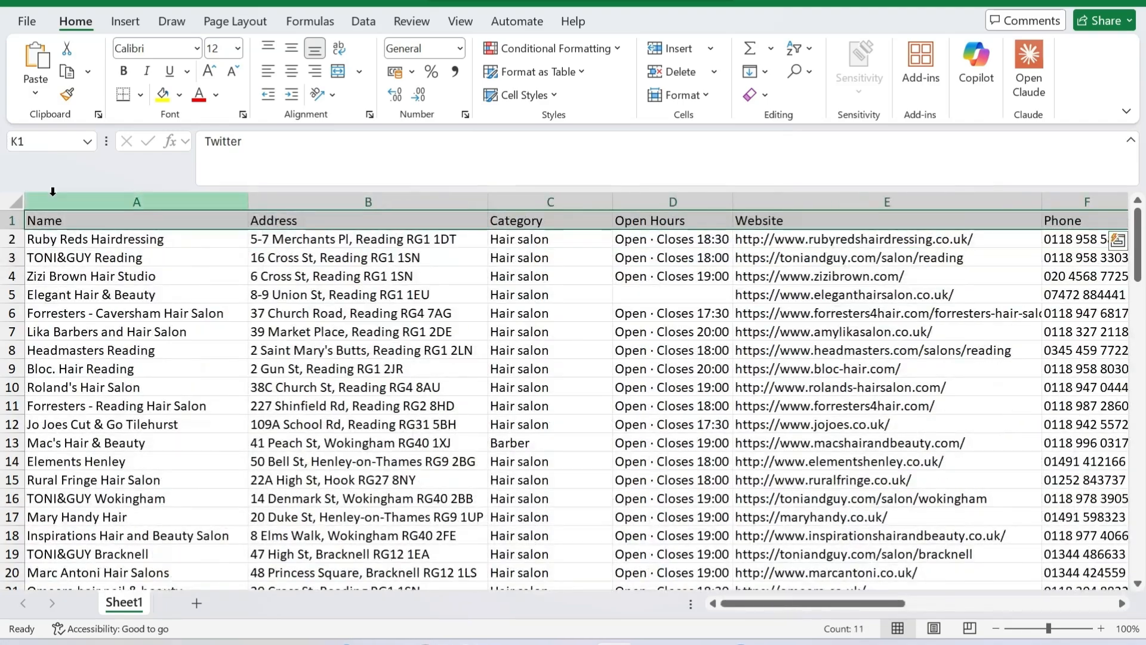
left_click(139, 73)
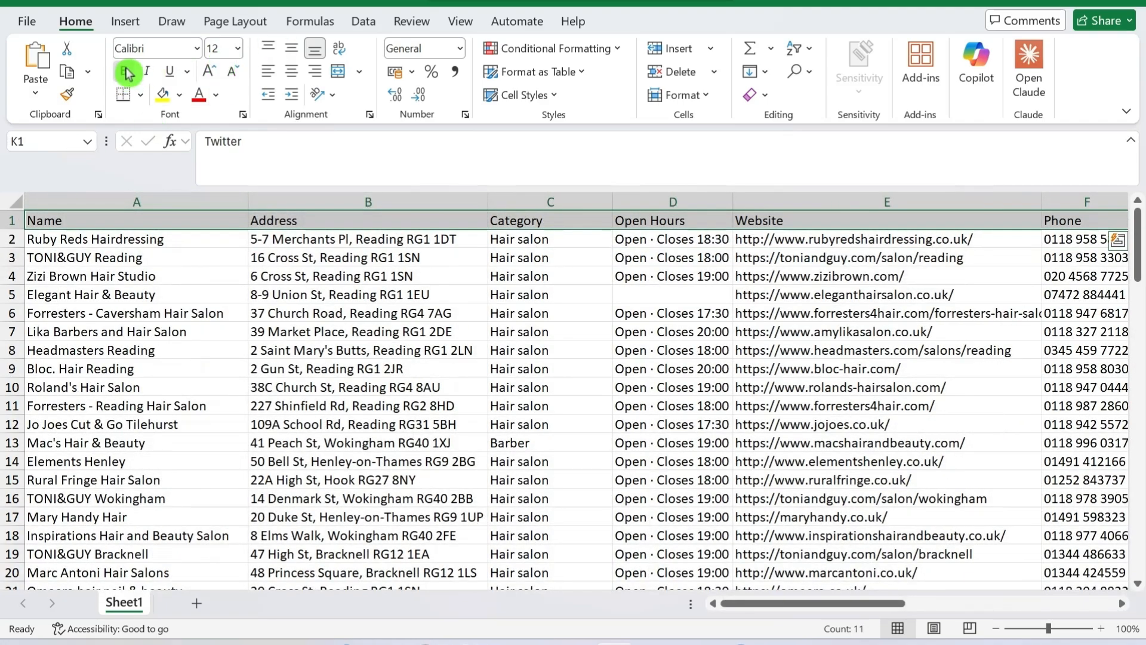
left_click(243, 49)
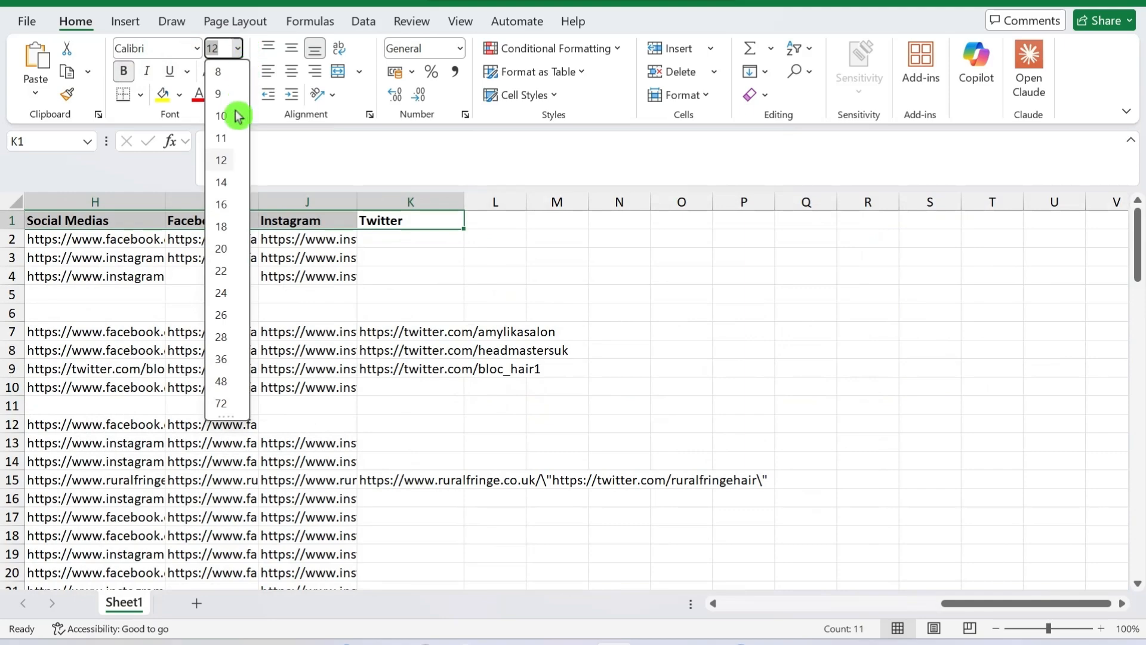
left_click(221, 182)
left_click_drag(1002, 603, 775, 602)
left_click(871, 353)
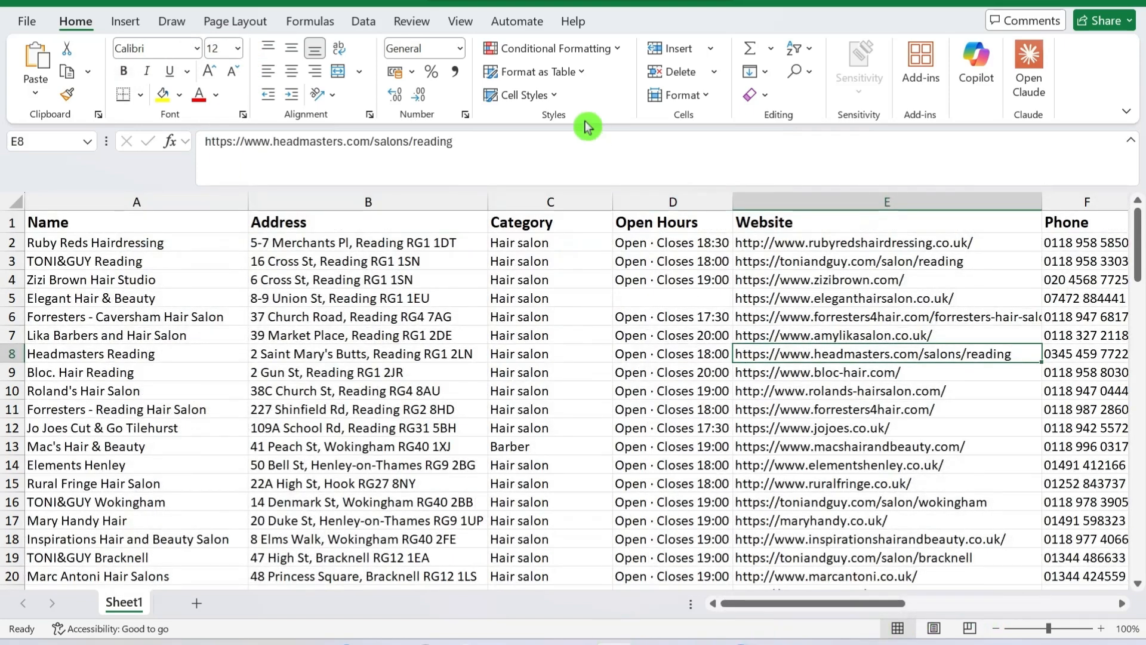
- Review the cleaned leads list from the first salon to the last row, checking names, addresses, categories, opening hours, websites and phones
left_click(154, 246)
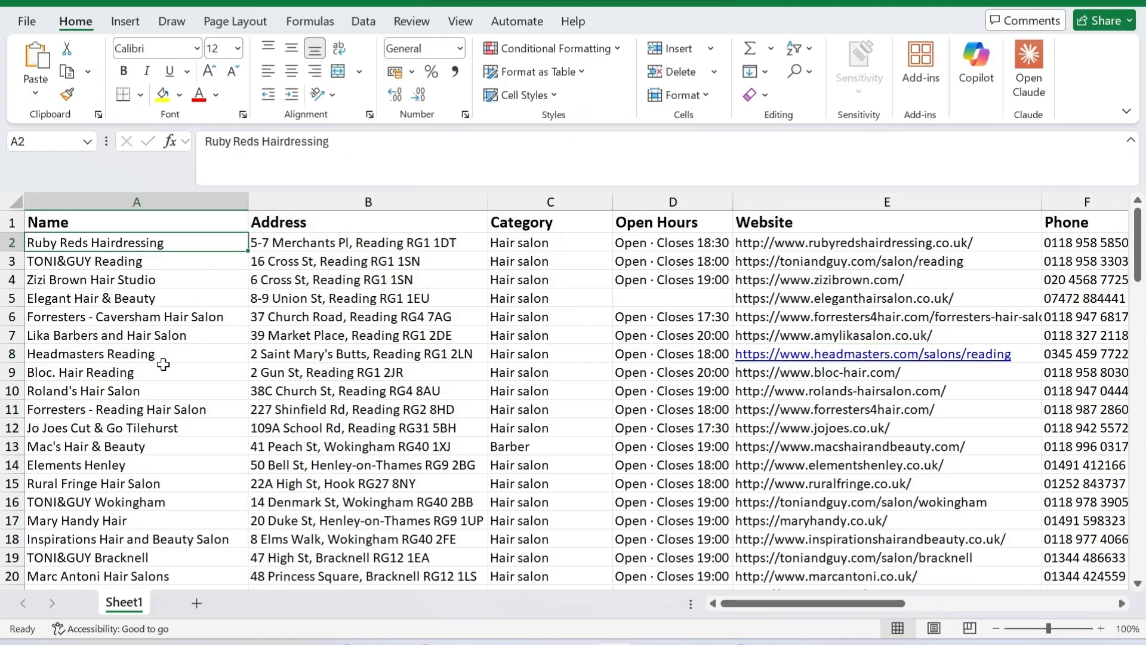
scroll(163, 364, "down", 20)
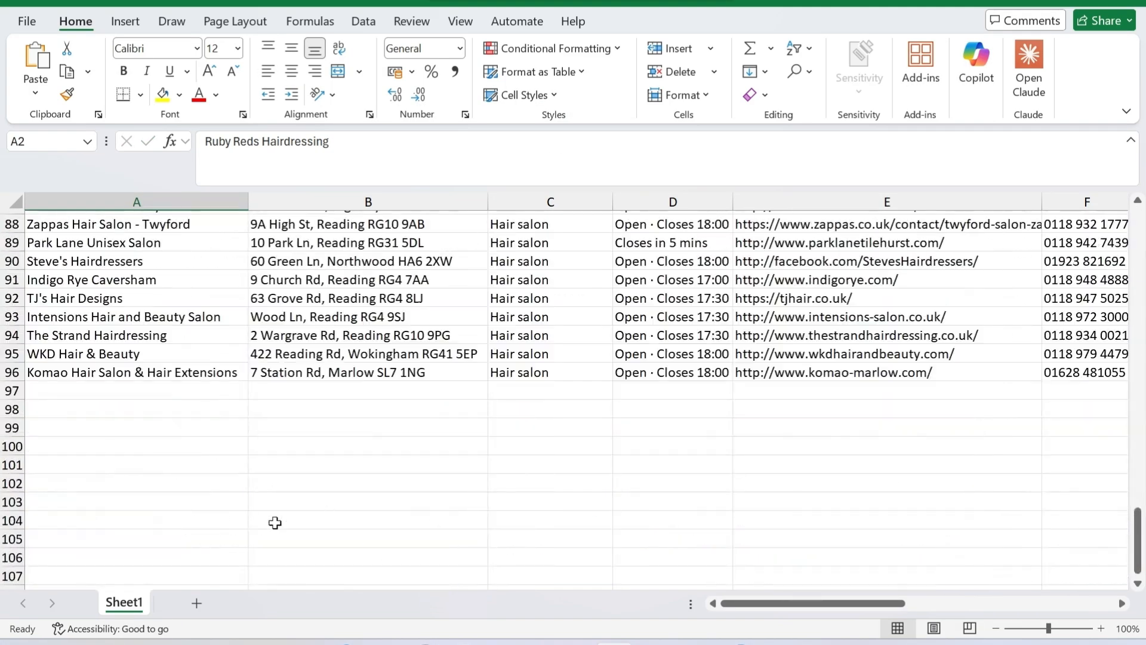
scroll(70, 371, "up", 12)
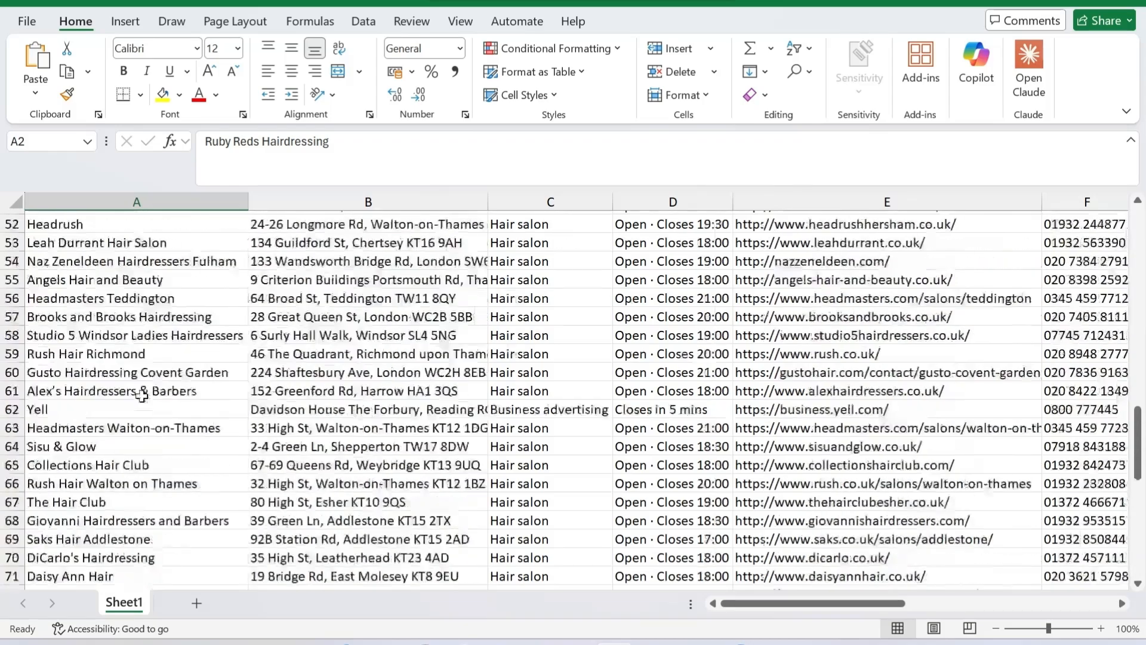
scroll(141, 395, "up", 17)
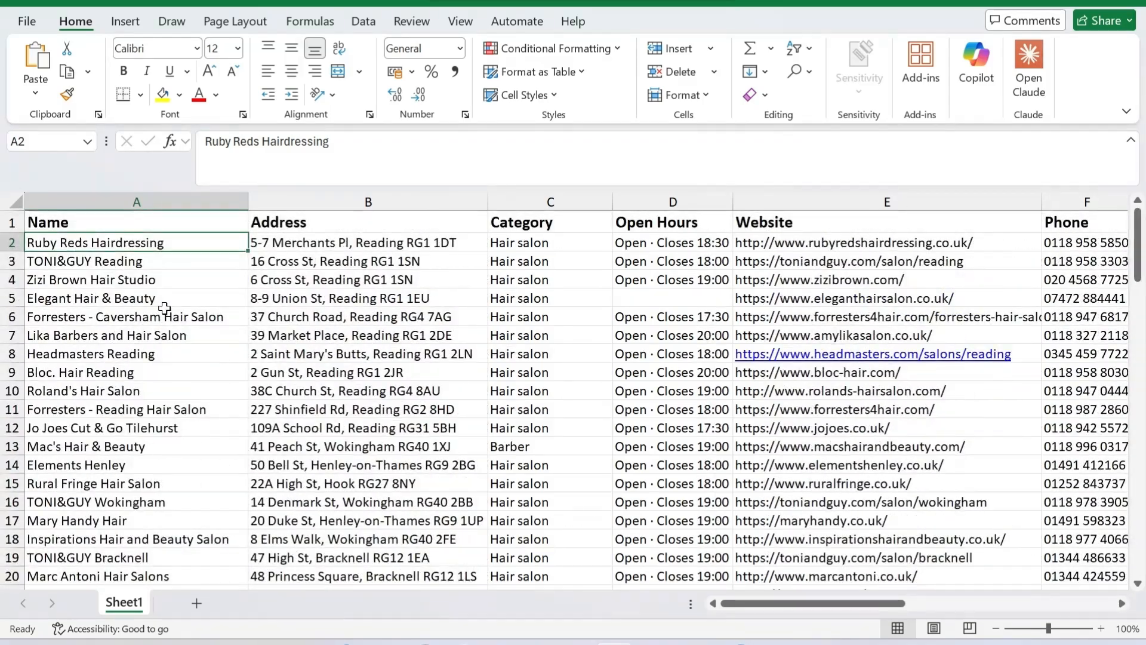
scroll(565, 307, "down", 12)
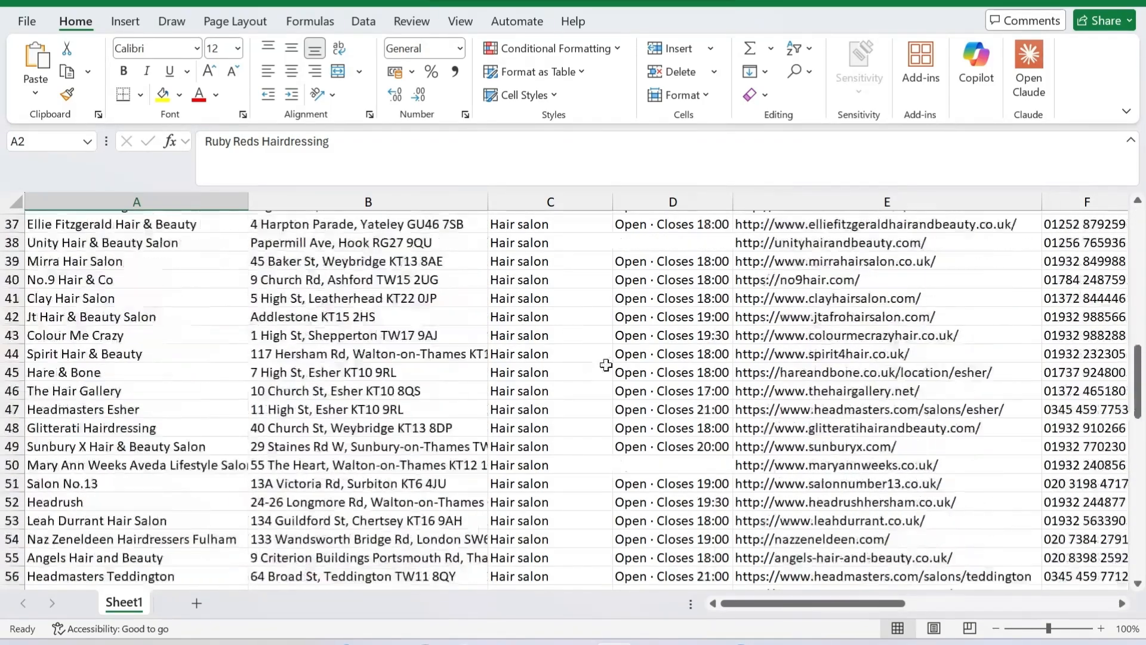
scroll(585, 346, "down", 17)
scroll(553, 358, "up", 6)
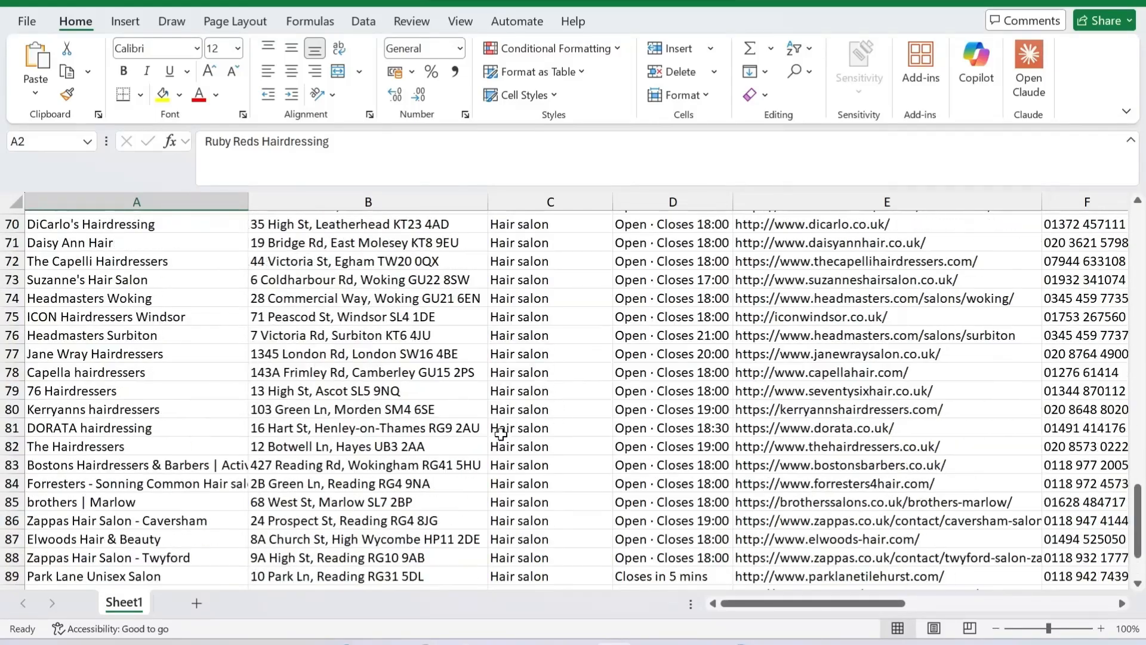
scroll(500, 434, "up", 18)
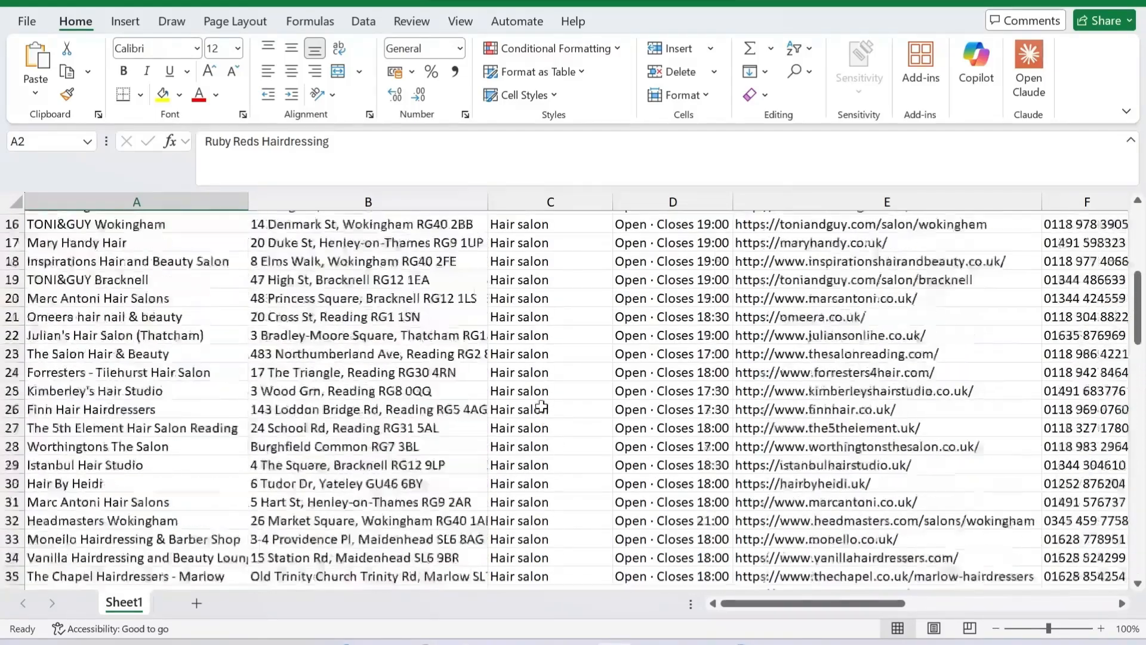
scroll(540, 406, "up", 5)
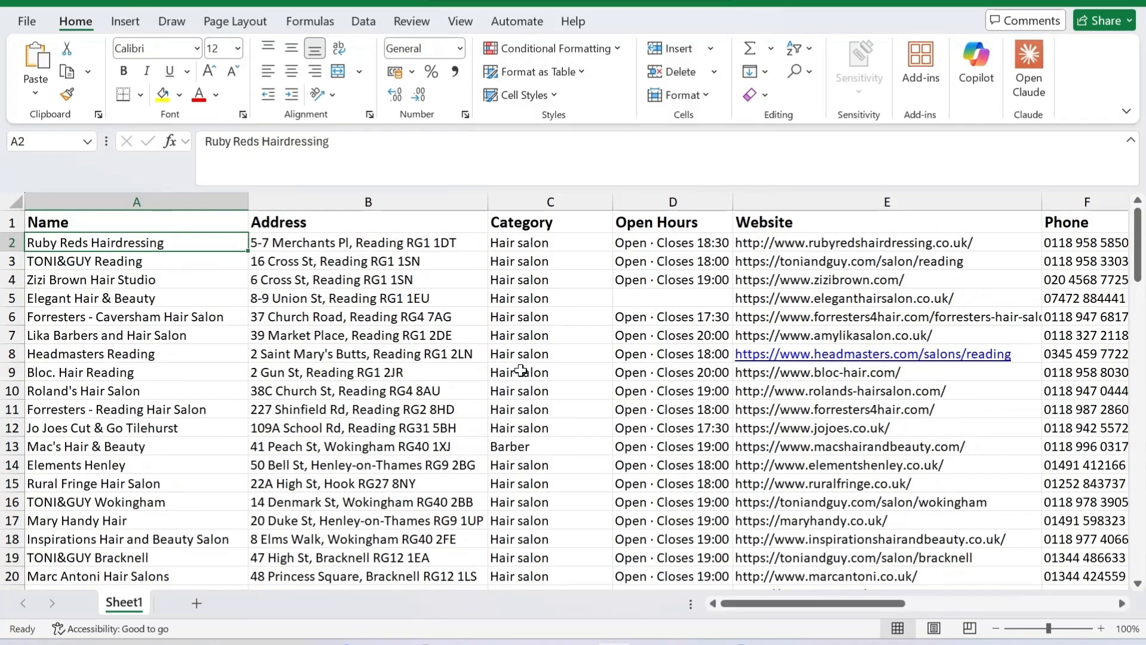
scroll(554, 375, "down", 9)
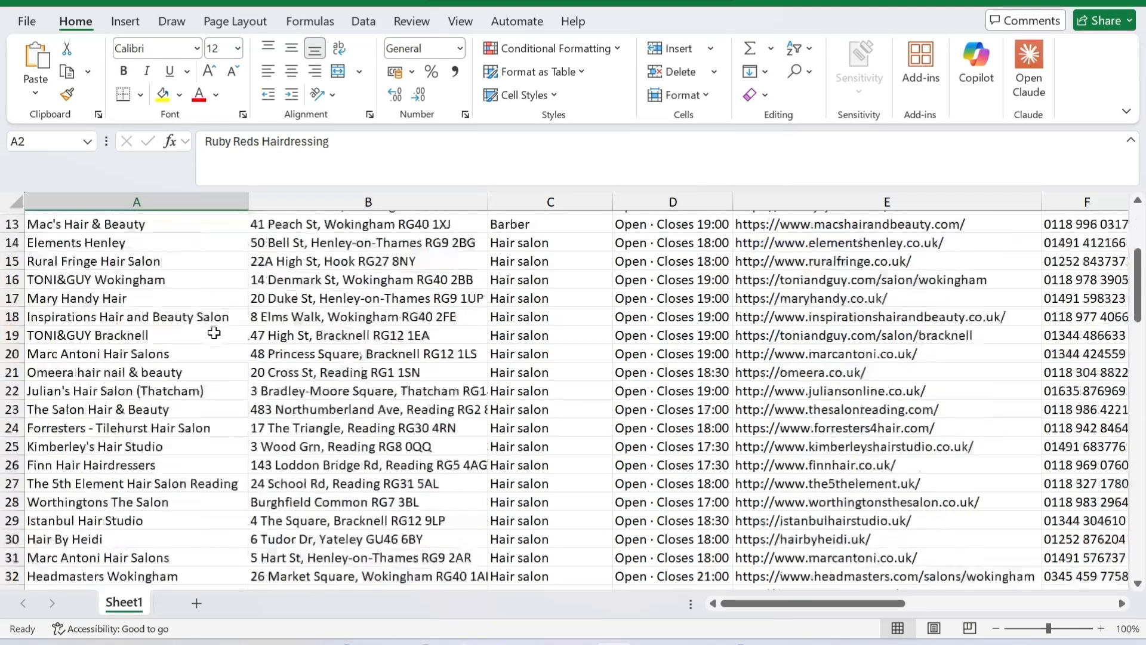
scroll(553, 372, "up", 6)
scroll(555, 364, "up", 3)
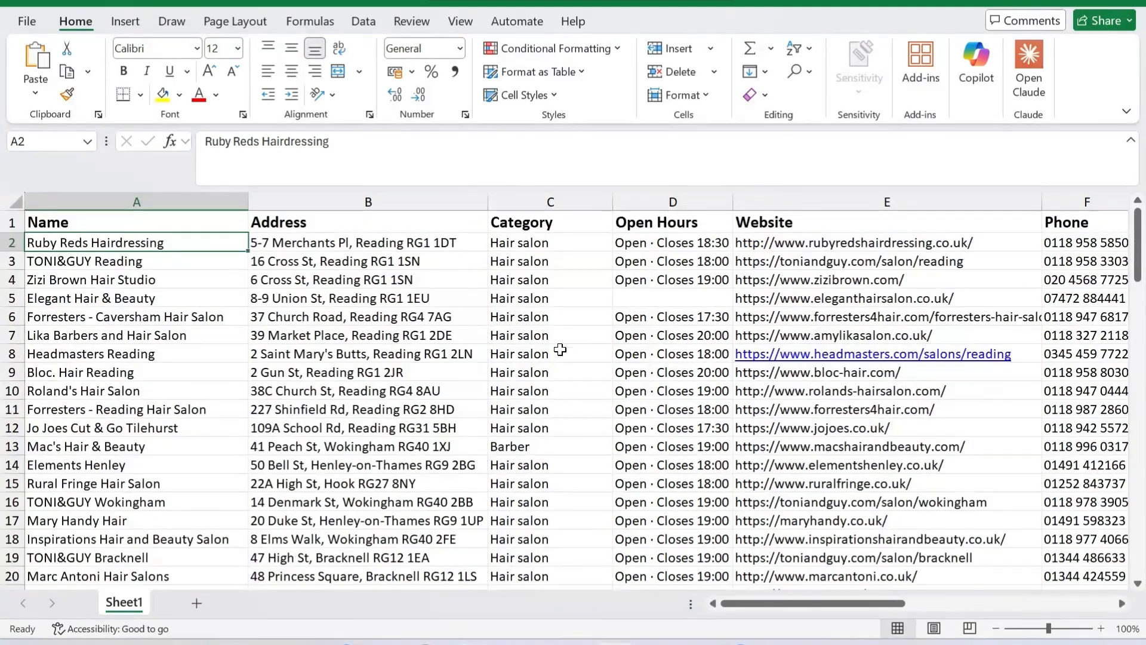